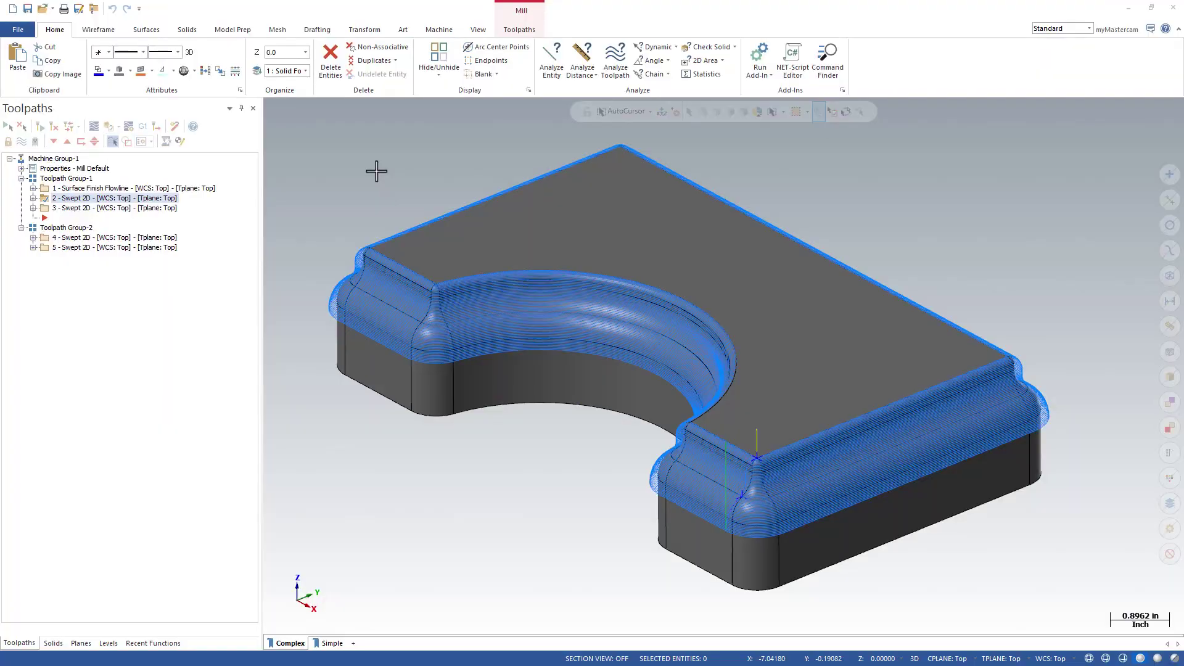
- Backplot the second Swept 2D toolpath and show its full path
{"action": "left_click", "coordinate": [94, 127]}
{"action": "left_click", "coordinate": [270, 105]}
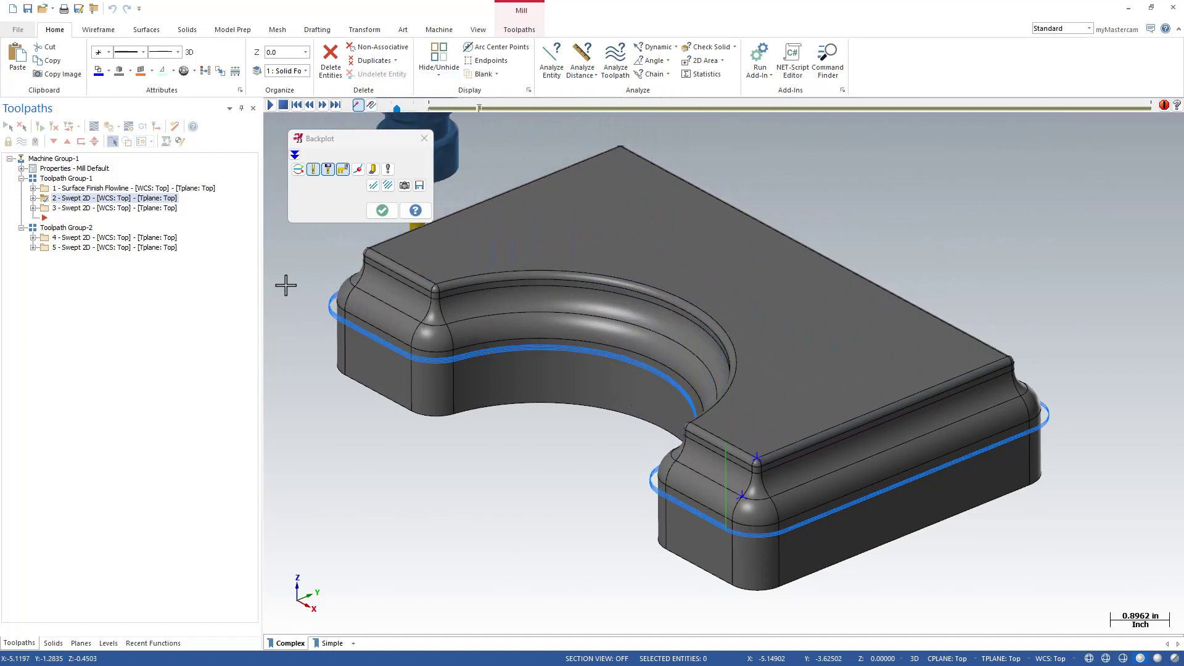
{"action": "left_click", "coordinate": [387, 214]}
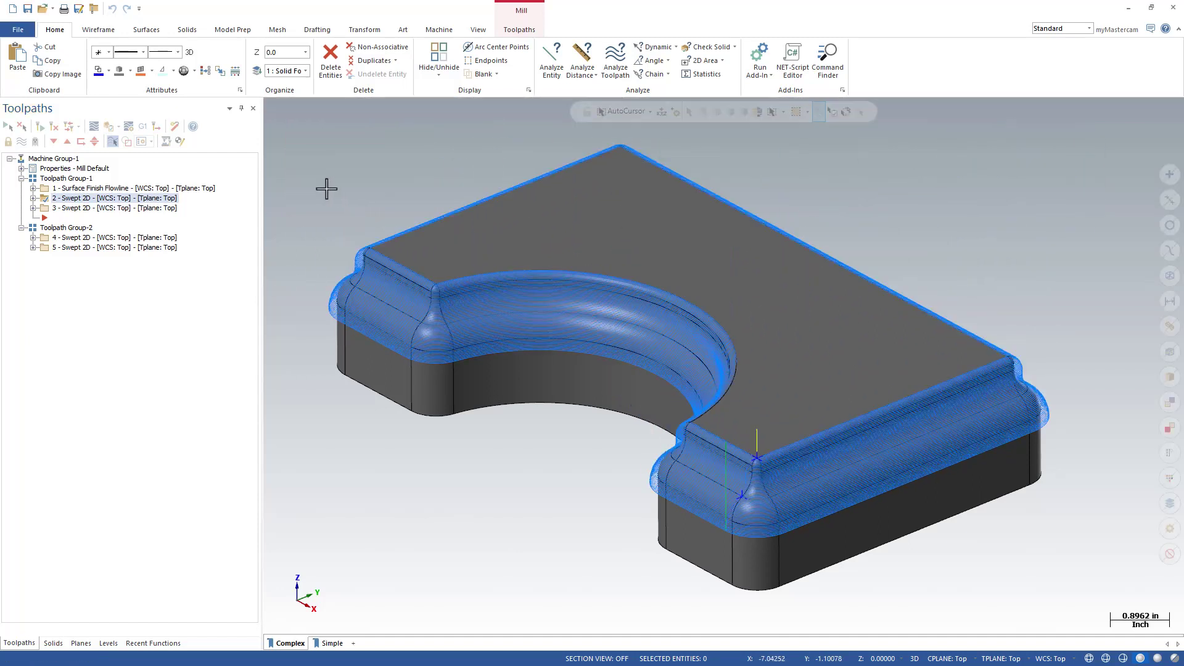
- Backplot the third Swept 2D operation, stepping the tool along the part's corner
{"action": "left_click", "coordinate": [84, 210]}
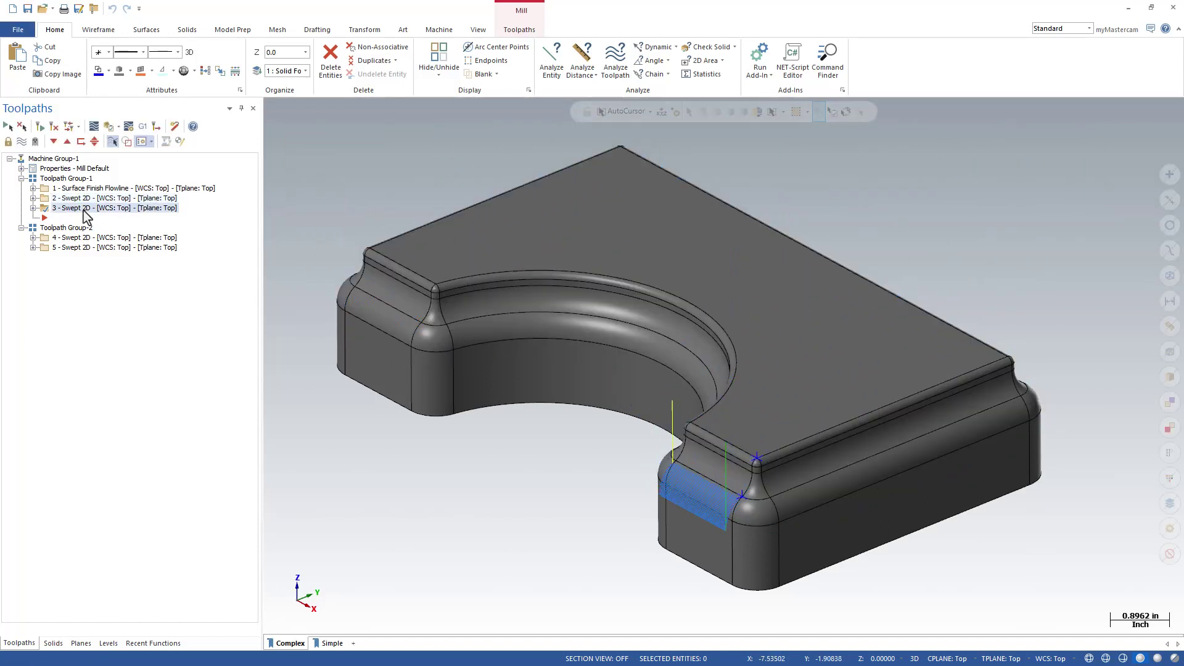
{"action": "scroll", "coordinate": [784, 586], "scroll_direction": "up", "scroll_amount": 4}
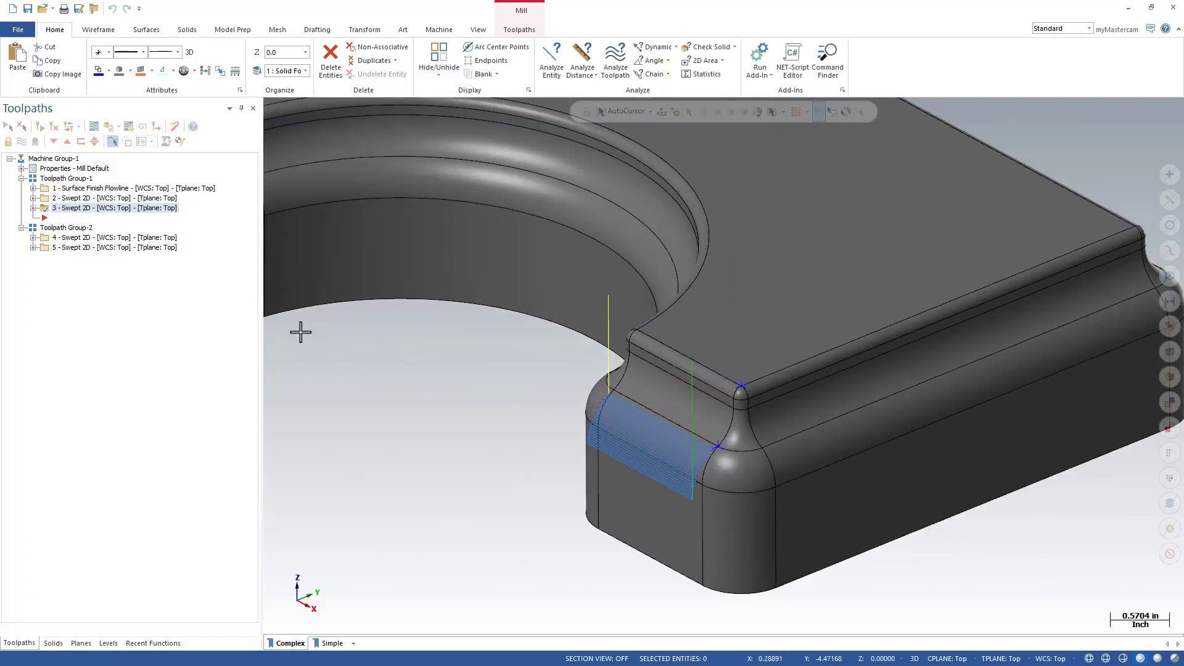
{"action": "left_click", "coordinate": [94, 126]}
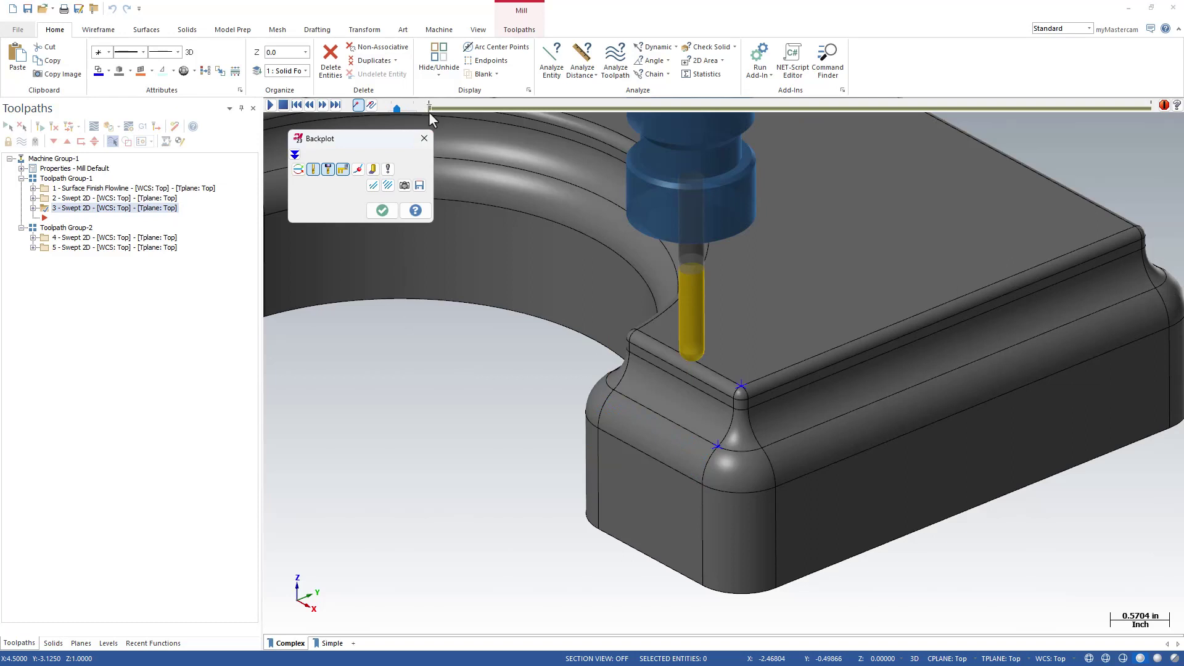
{"action": "mouse_move", "coordinate": [430, 106]}
{"action": "left_mouse_down"}
{"action": "mouse_move", "coordinate": [548, 126]}
{"action": "mouse_move", "coordinate": [652, 106]}
{"action": "mouse_move", "coordinate": [921, 106]}
{"action": "left_mouse_up"}
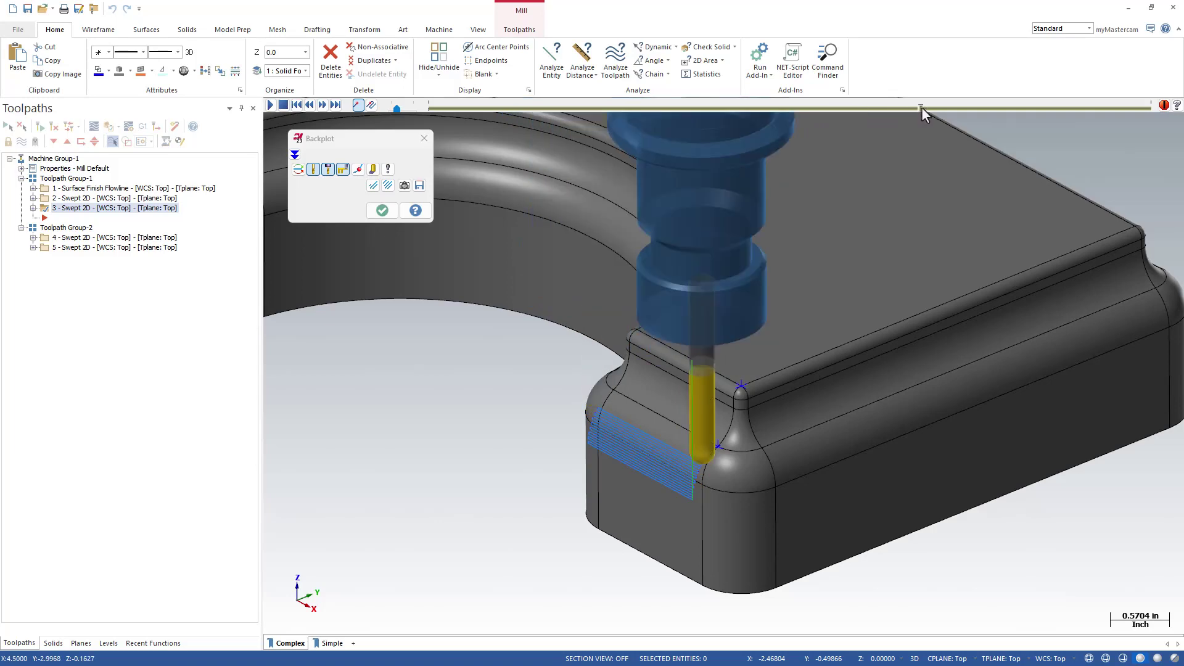
{"action": "left_click", "coordinate": [382, 211]}
- Expand the third operation and open its Swept 2D parameters
{"action": "scroll", "coordinate": [536, 423], "scroll_direction": "down", "scroll_amount": 2}
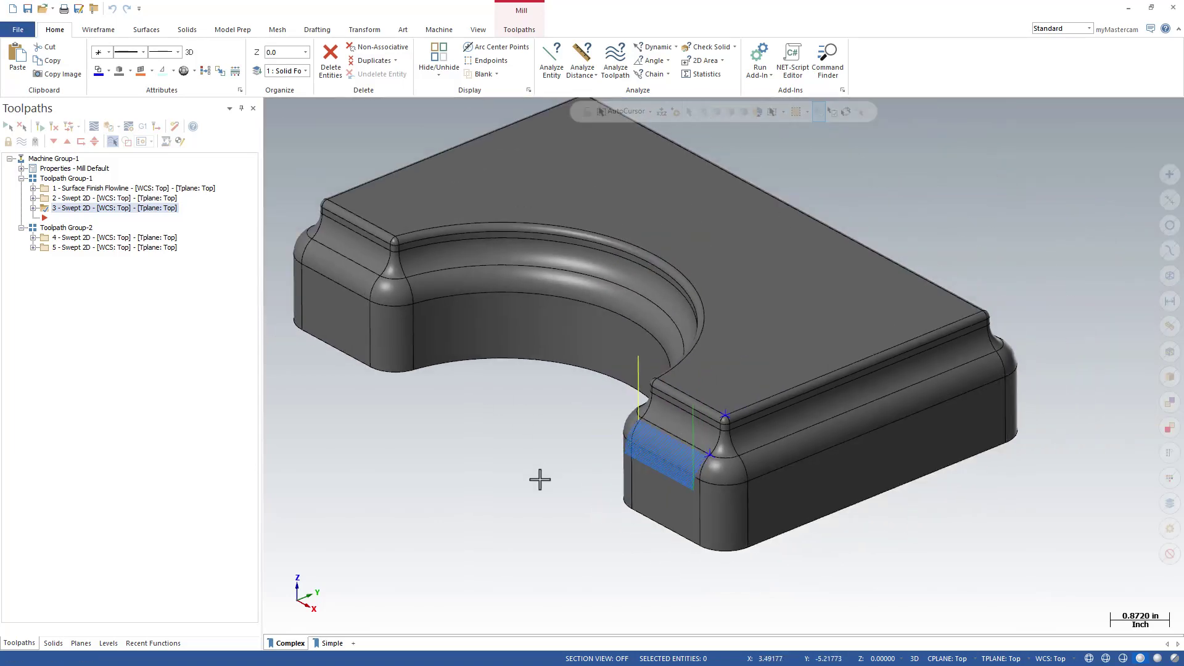
{"action": "left_click", "coordinate": [32, 207]}
{"action": "left_click", "coordinate": [79, 218]}
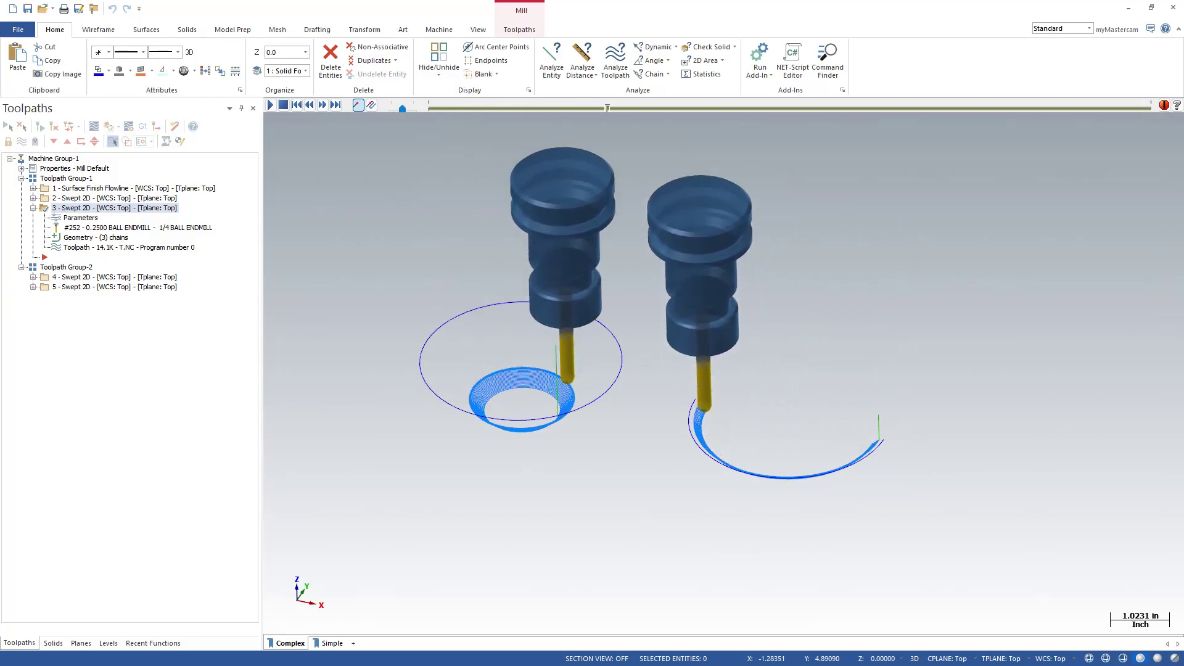
{"action": "key", "text": "Escape"}
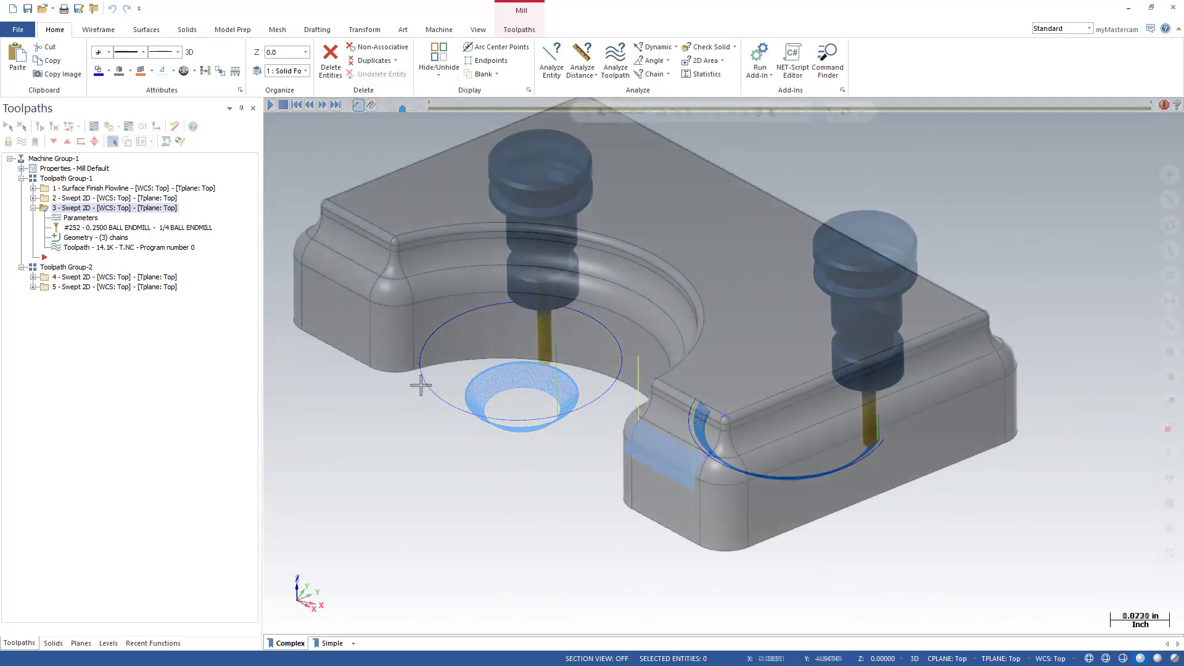
{"action": "left_click", "coordinate": [90, 209]}
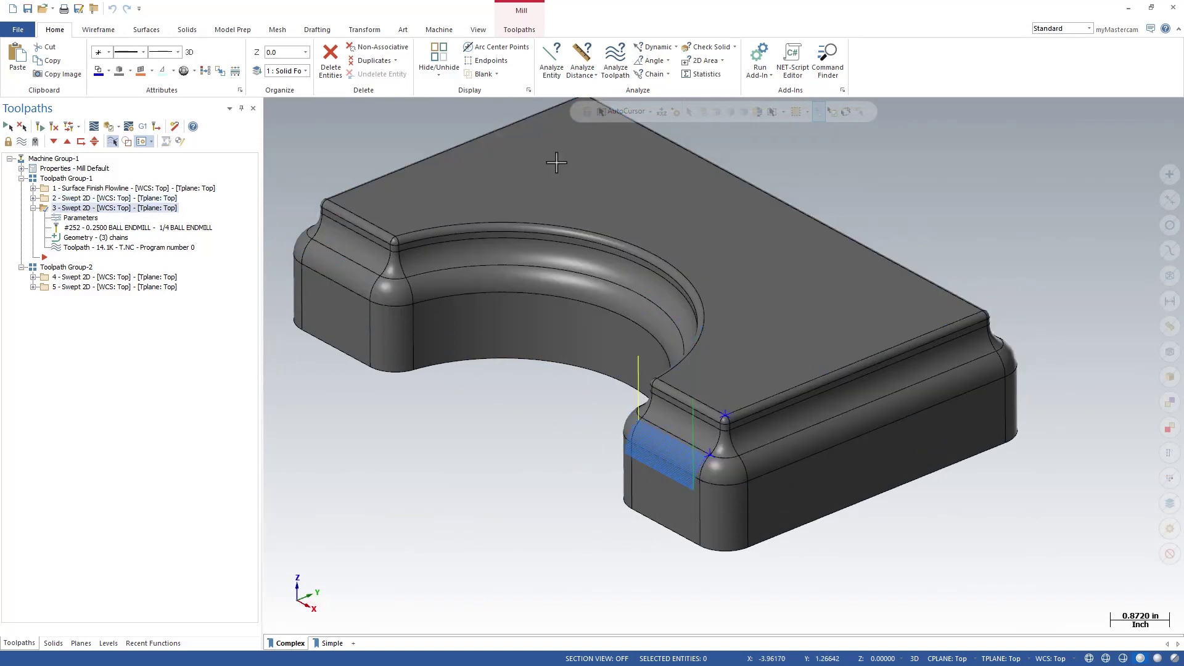
- Run the Swept2R.dll add-in from the chooks folder and switch its cut pattern to Zigzag
{"action": "left_click", "coordinate": [760, 56]}
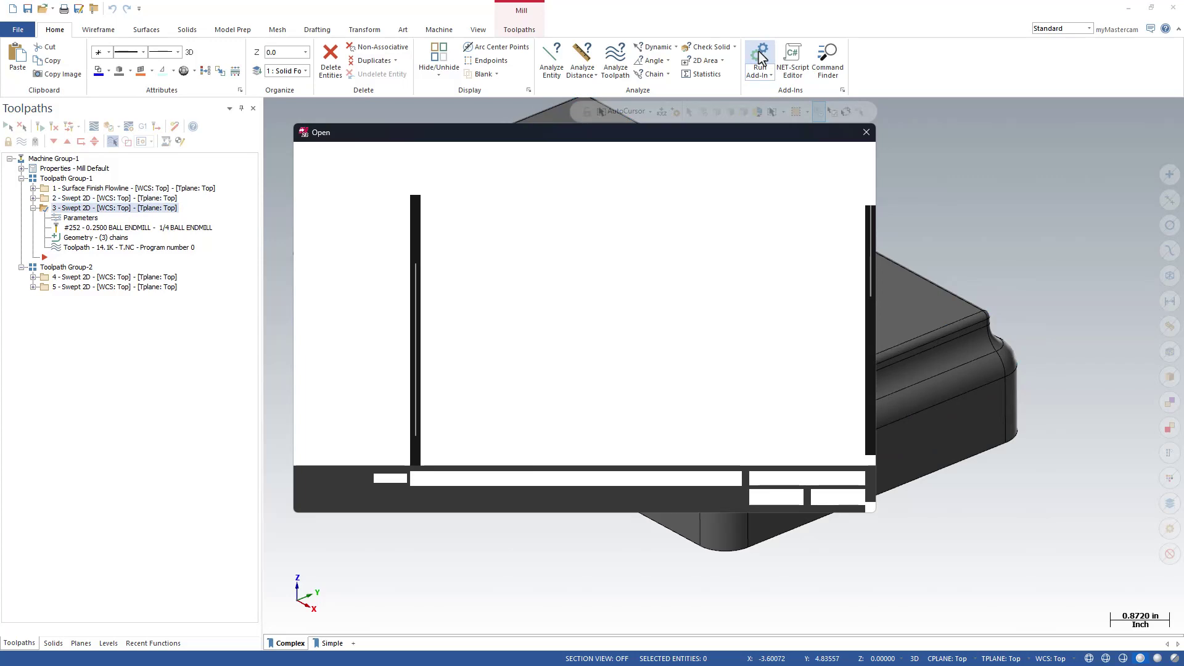
{"action": "left_click_drag", "start_coordinate": [873, 226], "coordinate": [865, 405]}
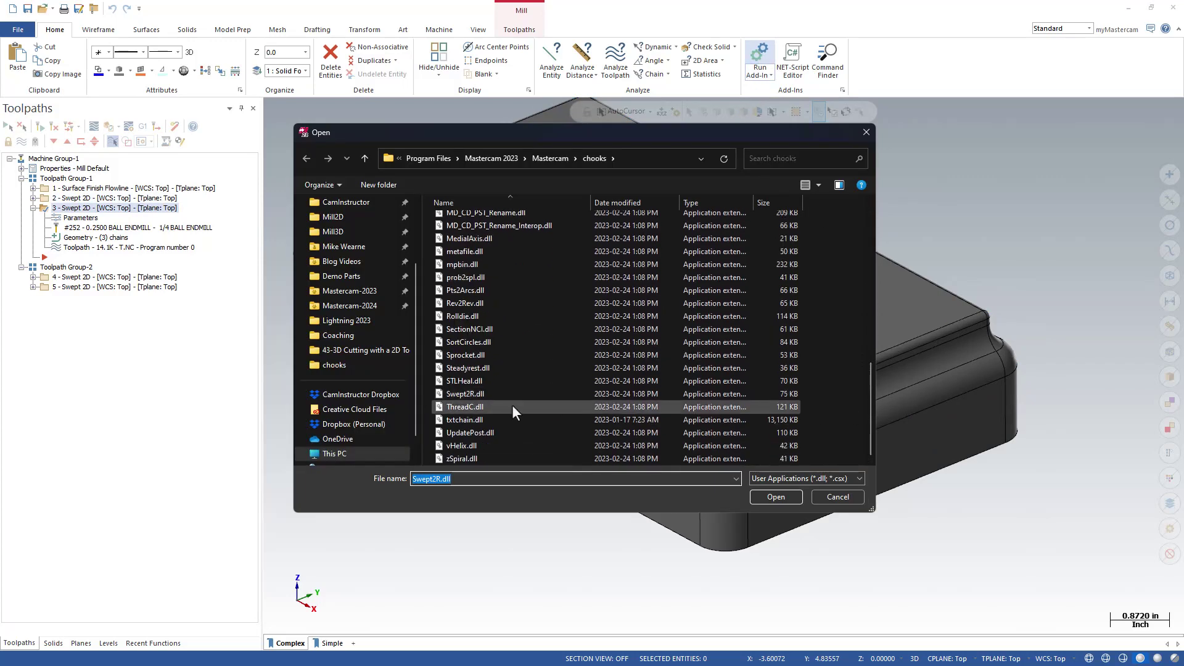
{"action": "left_click", "coordinate": [479, 394]}
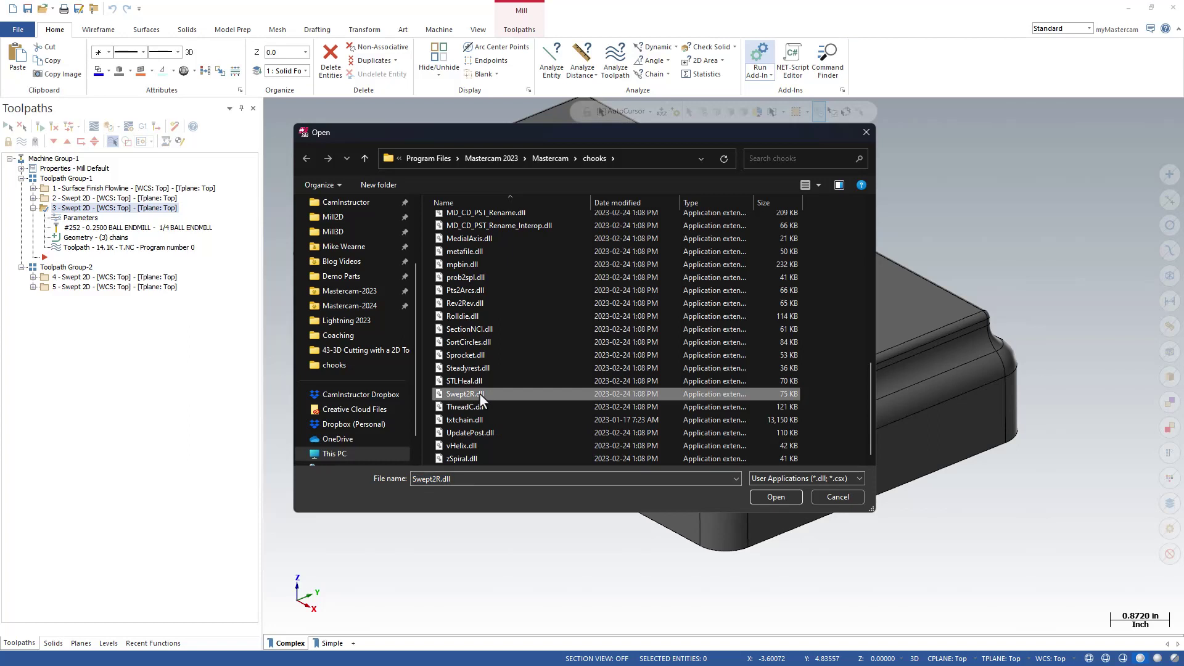
{"action": "left_click", "coordinate": [775, 497]}
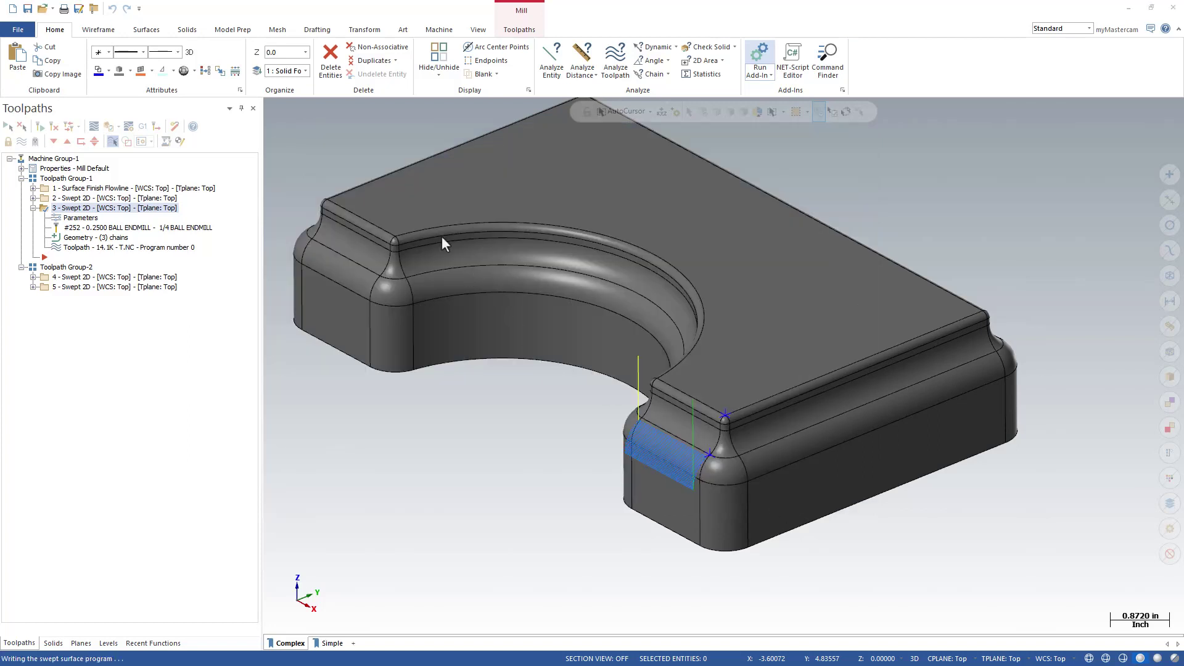
{"action": "left_click", "coordinate": [419, 235]}
- Set the Swept2r add-in to One way with rough passes off and regenerate toolpath 3
{"action": "left_click", "coordinate": [495, 233]}
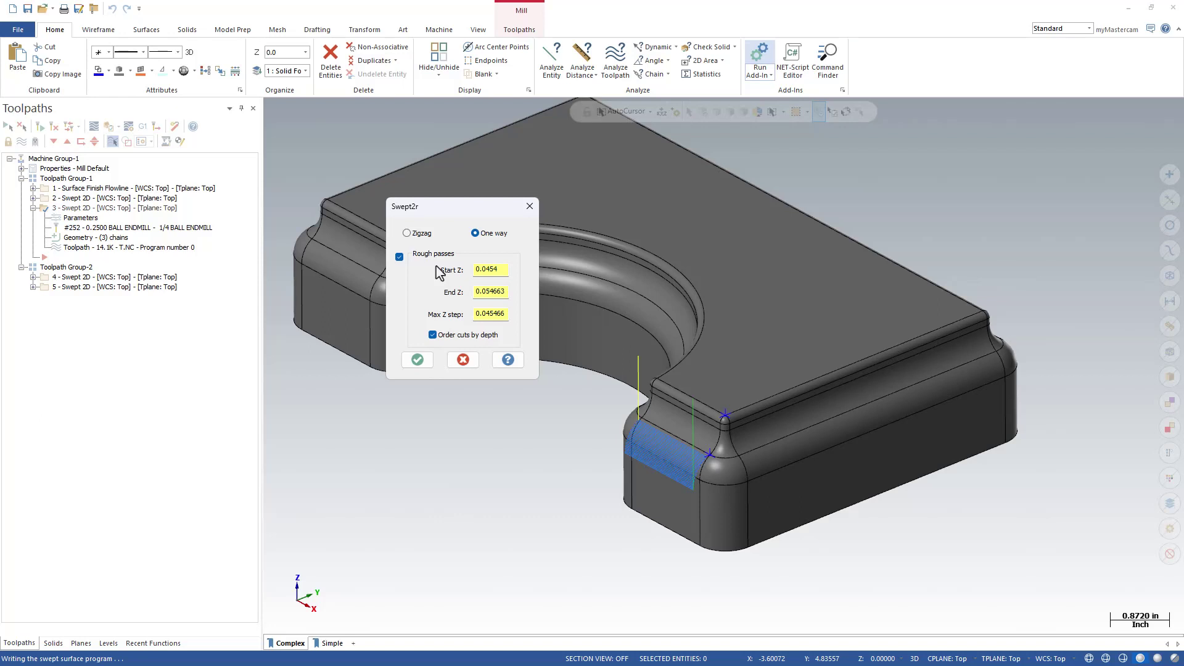
{"action": "left_click", "coordinate": [405, 257]}
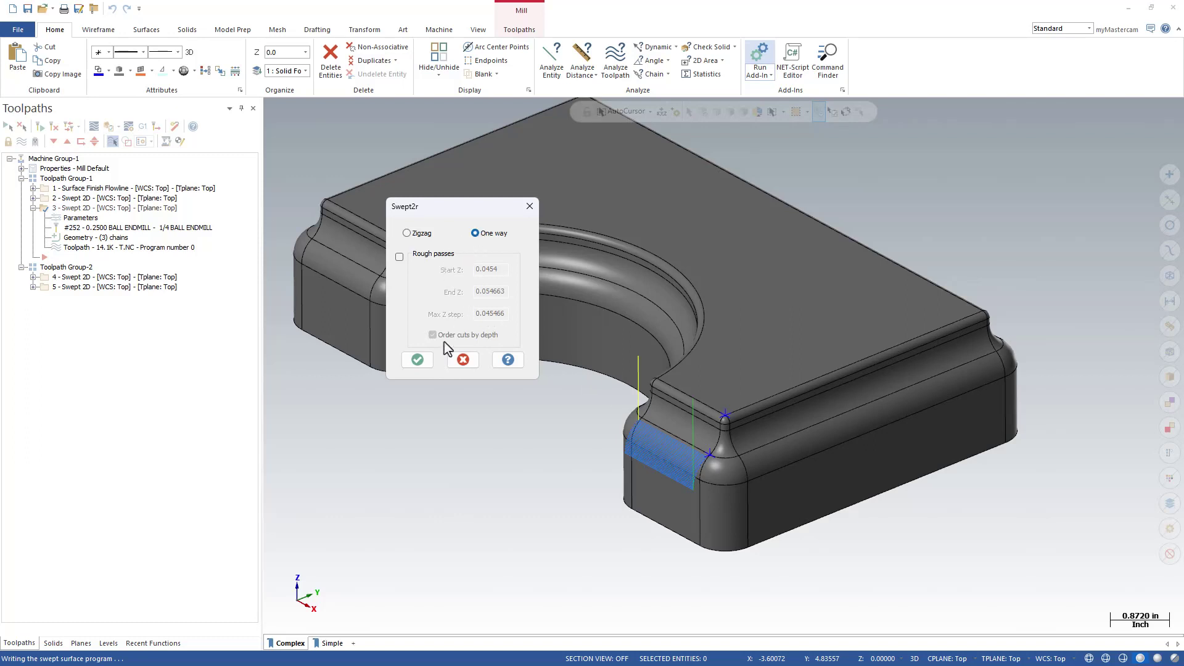
{"action": "left_click", "coordinate": [417, 359]}
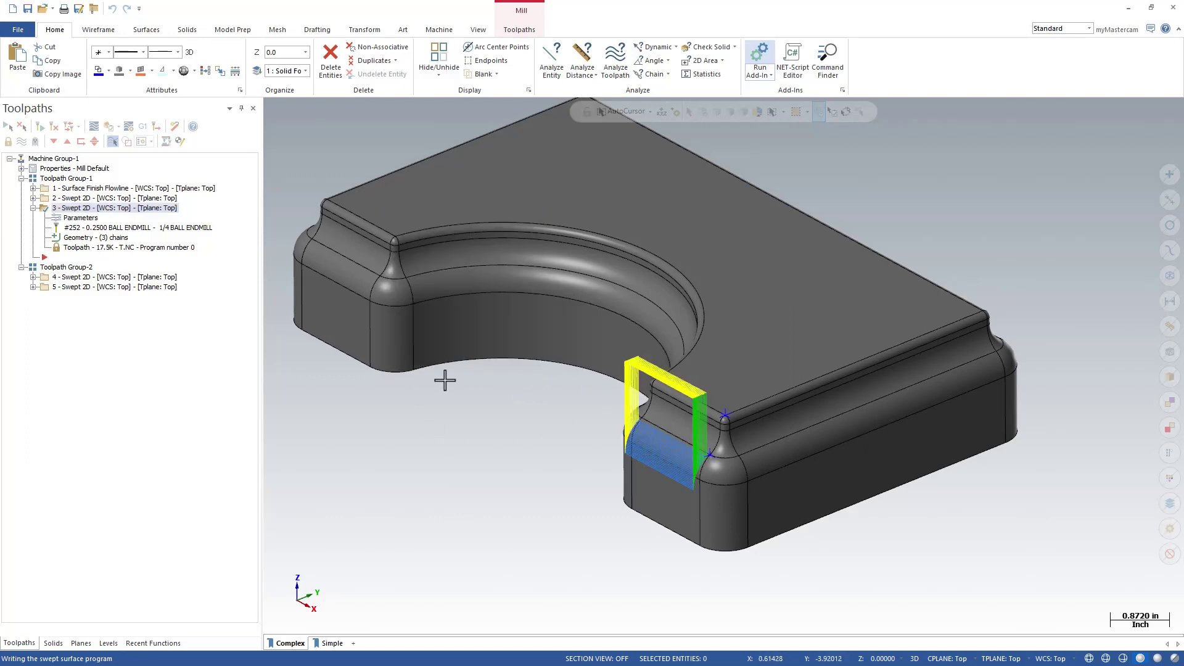
{"action": "left_click", "coordinate": [93, 126]}
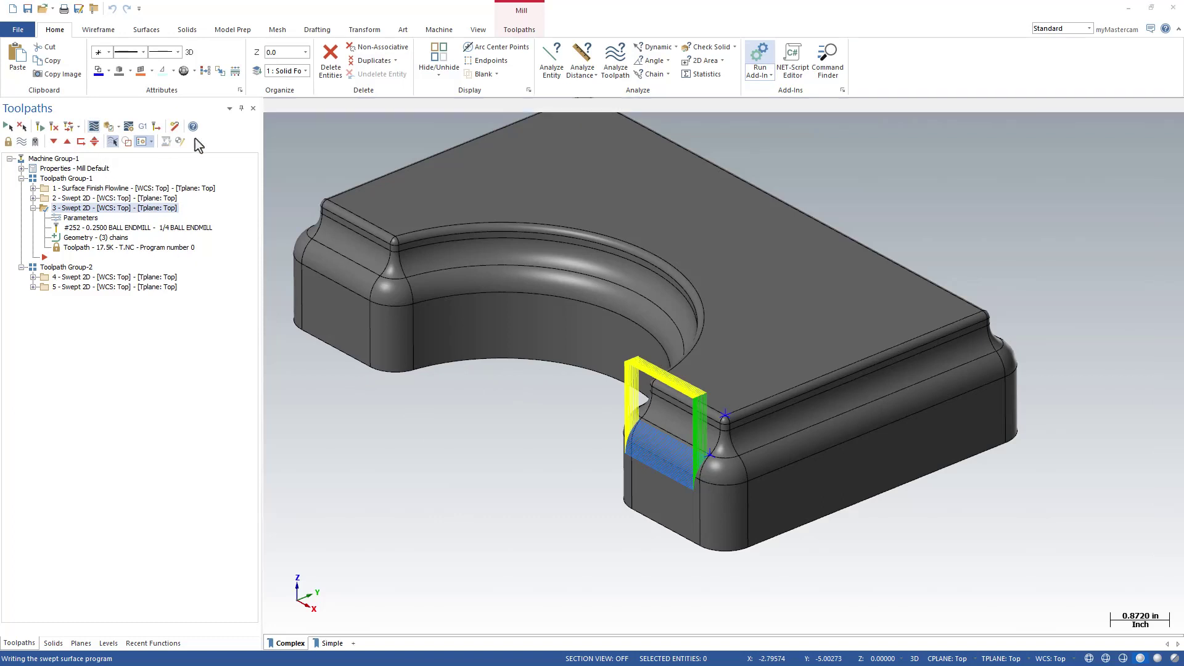
{"action": "left_click_drag", "start_coordinate": [431, 109], "coordinate": [920, 130]}
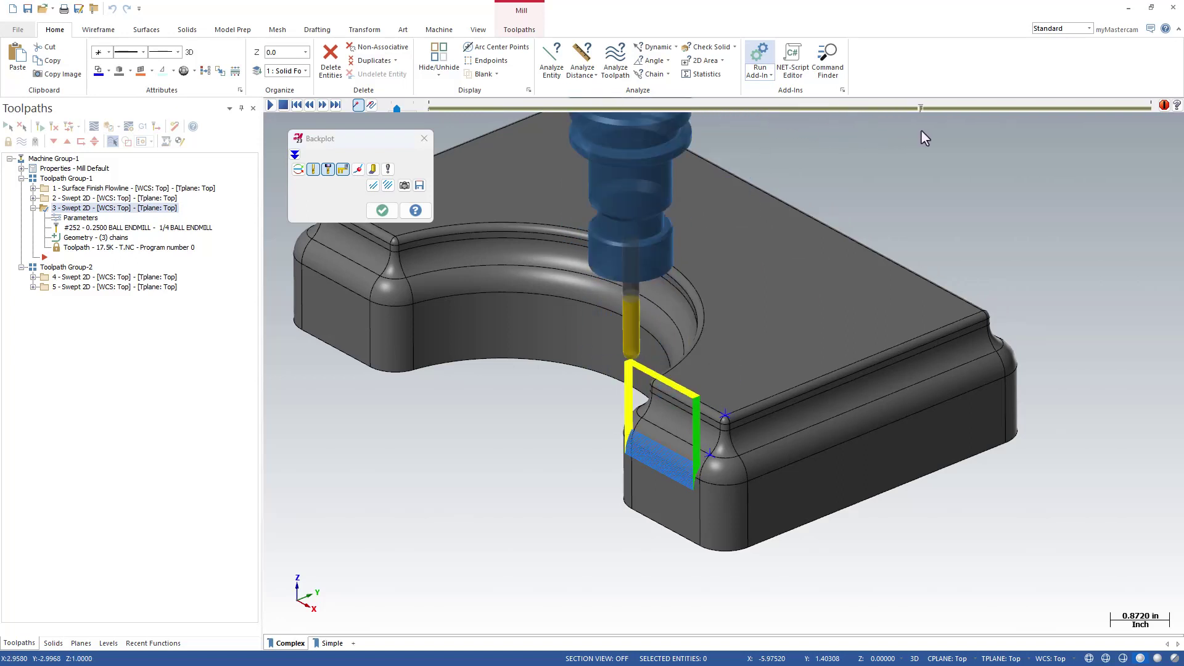
{"action": "left_click", "coordinate": [382, 210]}
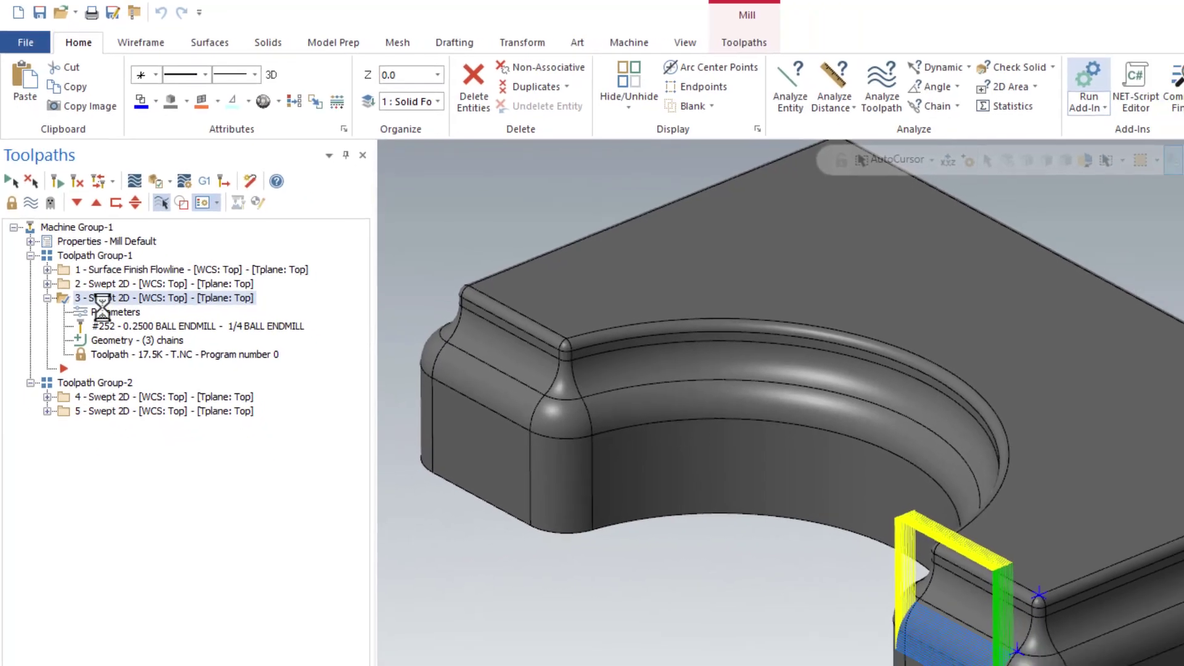
{"action": "left_click", "coordinate": [121, 346]}
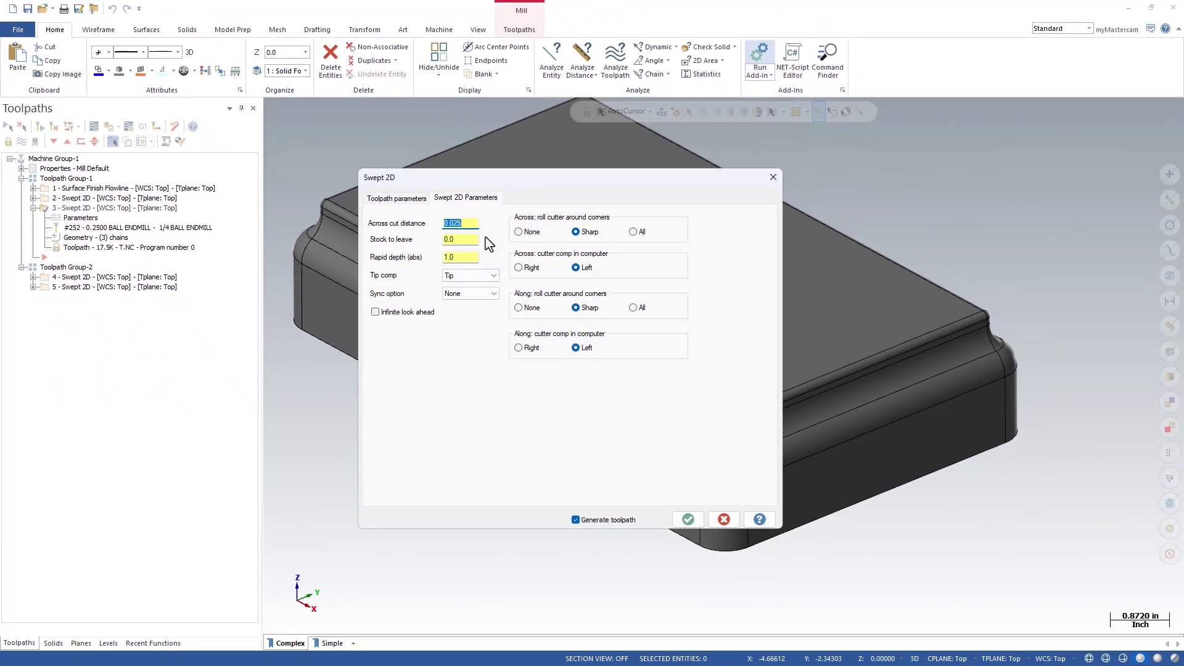
- Apply a 0.02 across-cut distance to toolpath 3 and regenerate it to 15.7K
{"action": "left_click", "coordinate": [688, 519]}
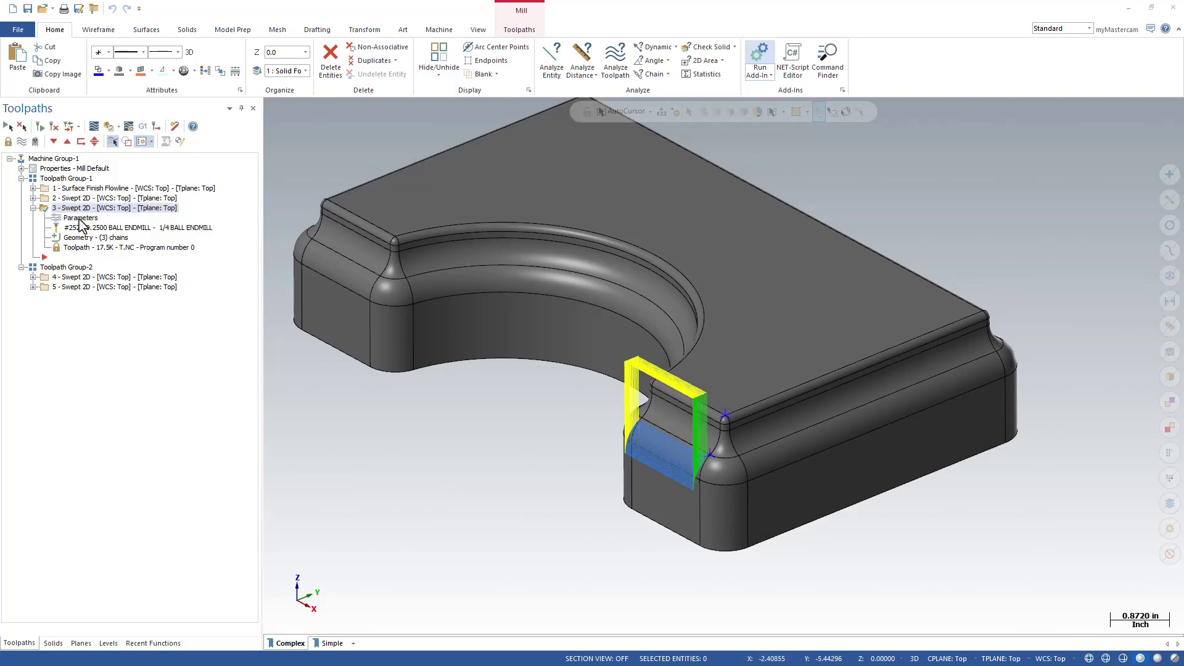
{"action": "left_click", "coordinate": [80, 219]}
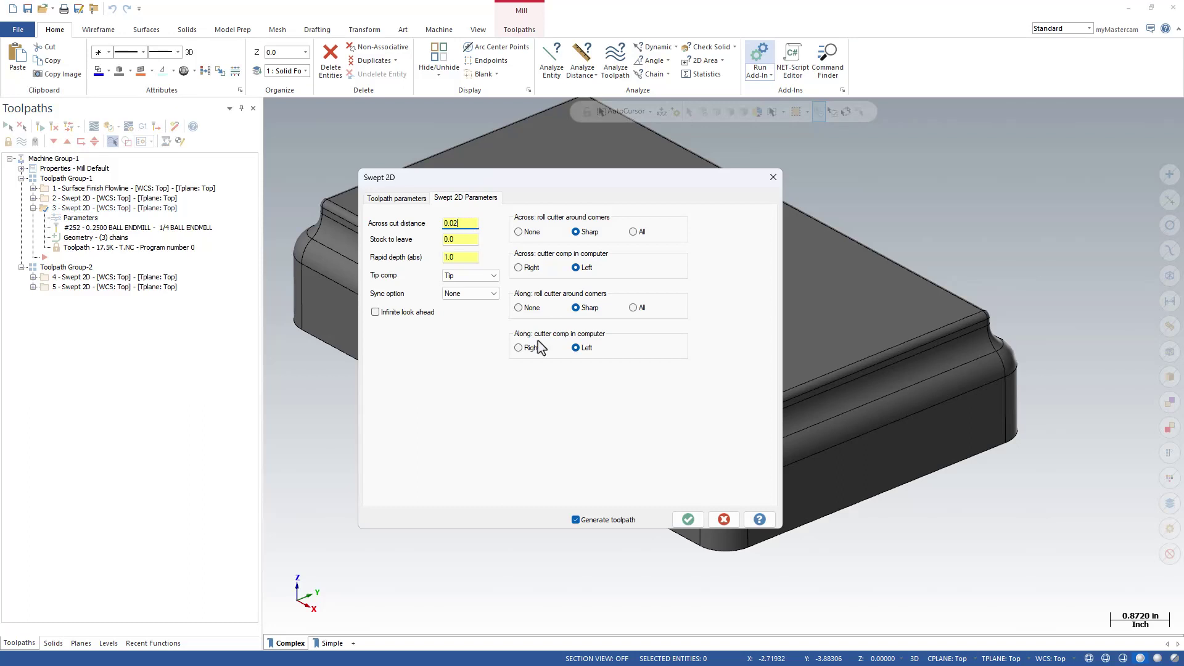
{"action": "left_click", "coordinate": [688, 520]}
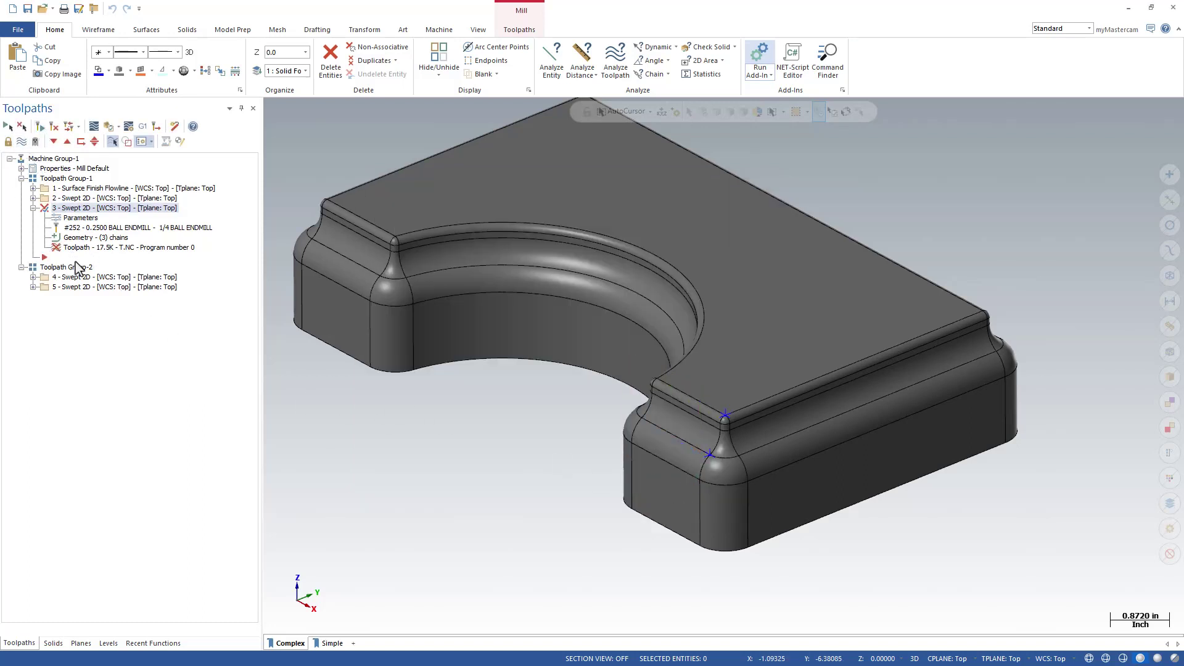
{"action": "left_click", "coordinate": [40, 127]}
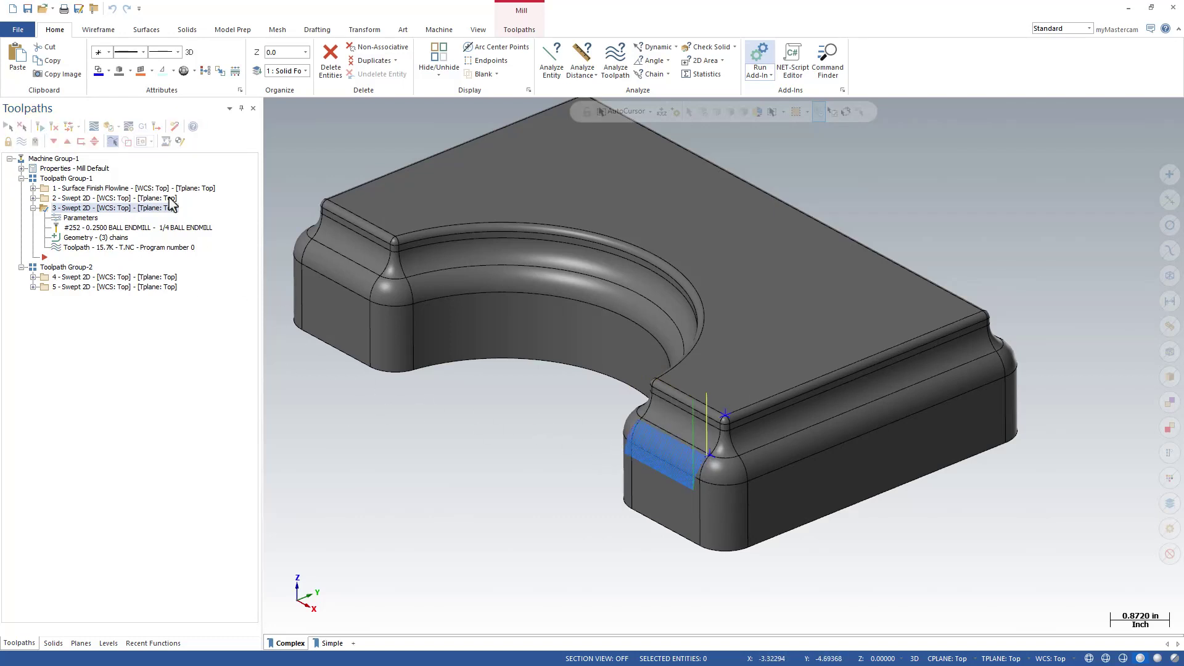
- Rerun Swept2R.dll on toolpath 3 with One way cuts and rough passes turned off
{"action": "left_click", "coordinate": [758, 58]}
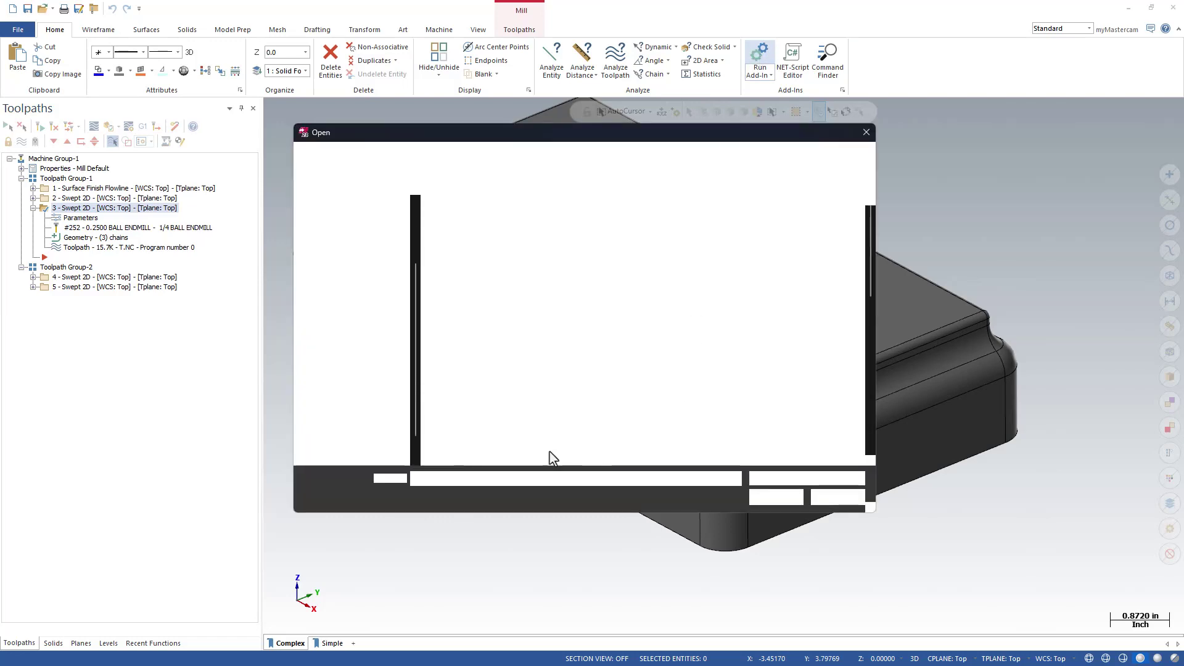
{"action": "left_click", "coordinate": [775, 495]}
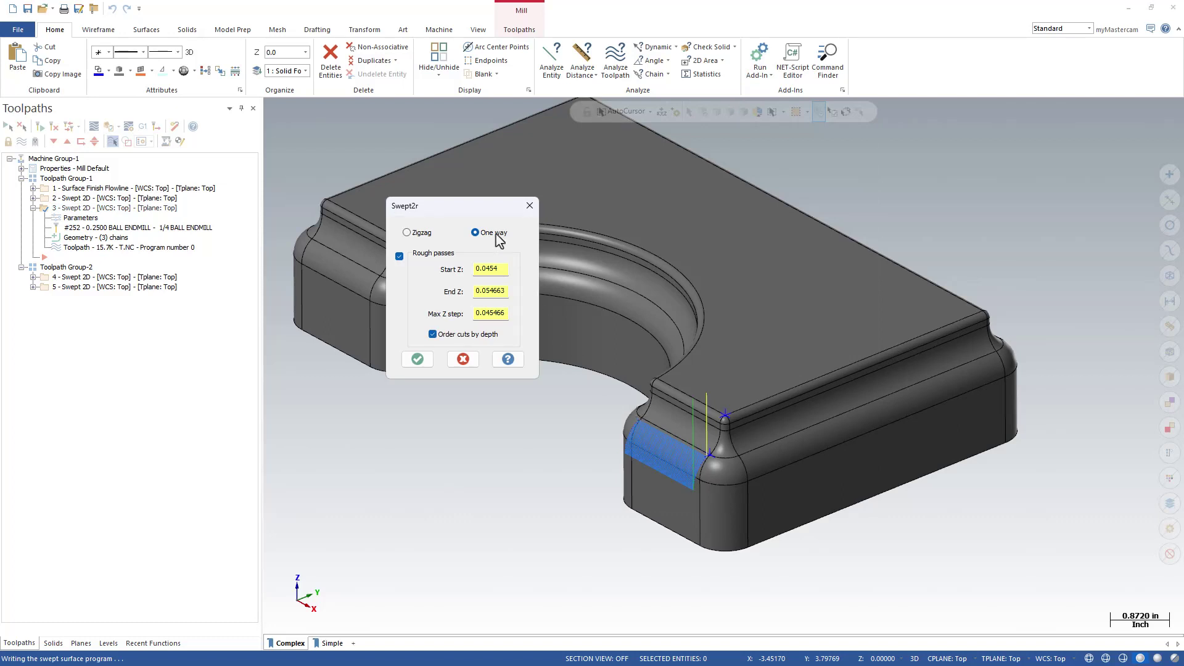
{"action": "left_click", "coordinate": [400, 256]}
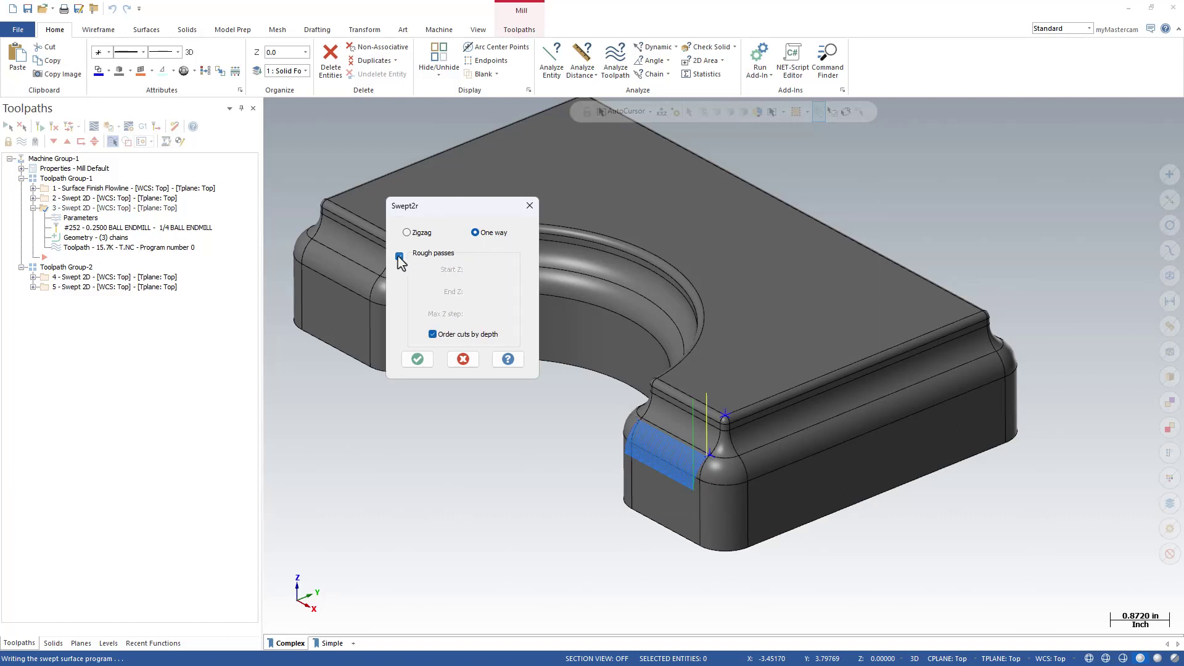
{"action": "left_click", "coordinate": [417, 360]}
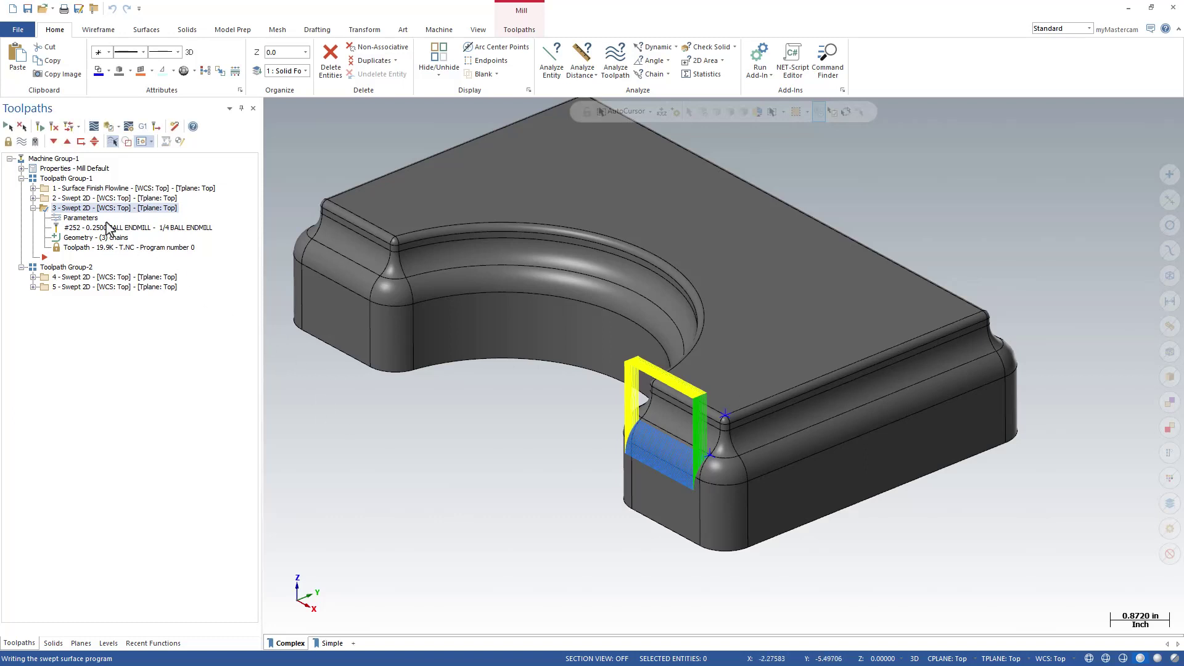
- Run Swept2R.dll again, accepting One way with Rough passes checked
{"action": "left_click", "coordinate": [763, 62]}
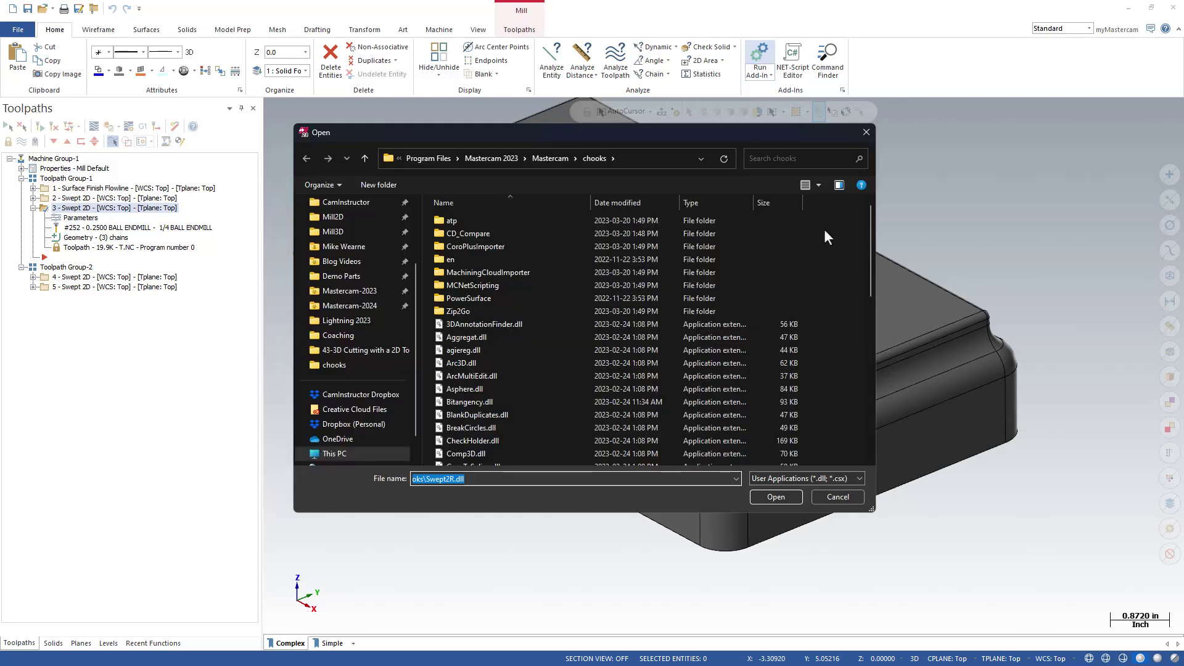
{"action": "left_click", "coordinate": [775, 497]}
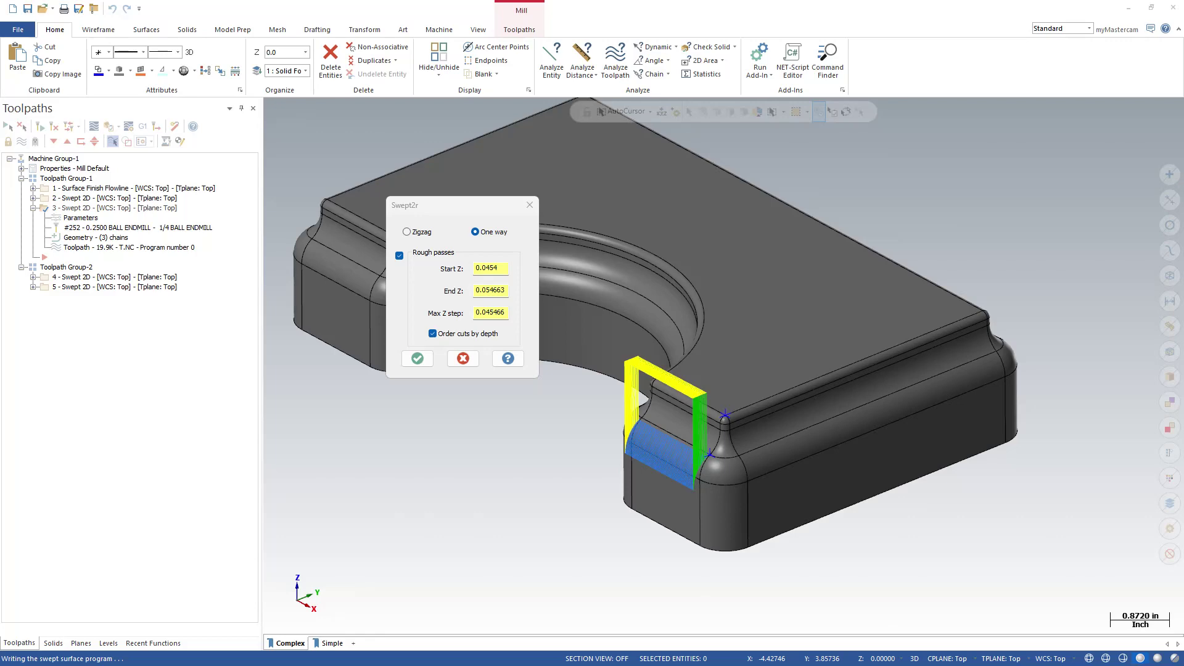
{"action": "key", "text": "Return"}
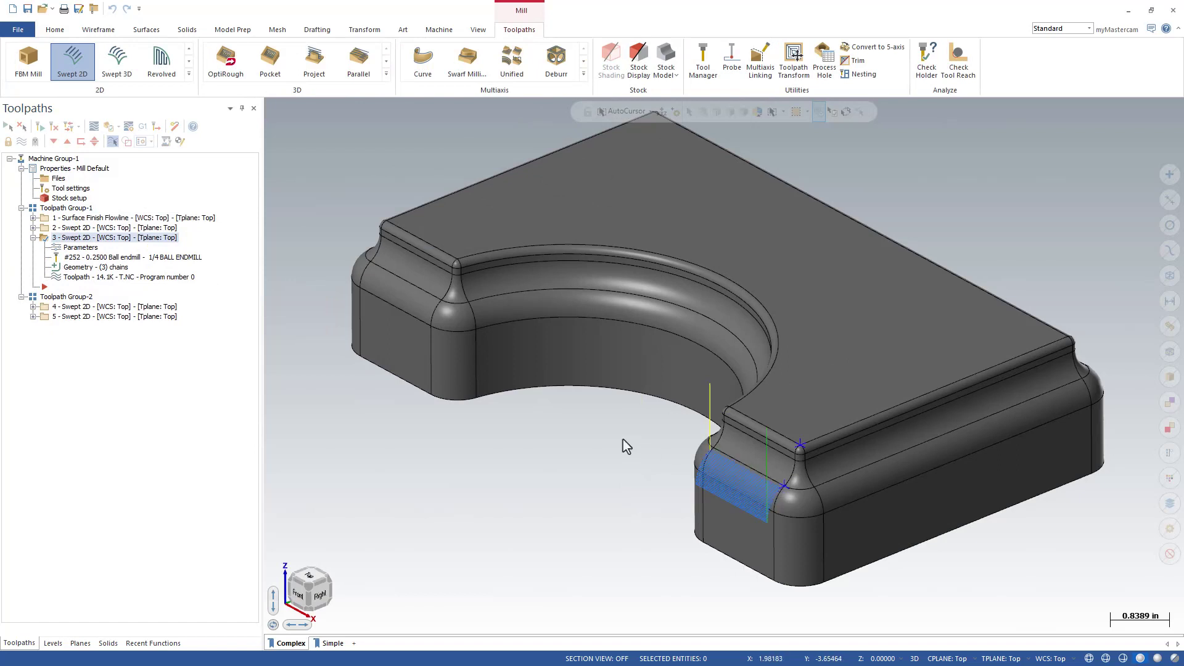
- Set toolpath 3 to One way and enable rough passes from Z 1.0 to 0.0 in 0.05 steps
{"action": "left_click", "coordinate": [84, 249]}
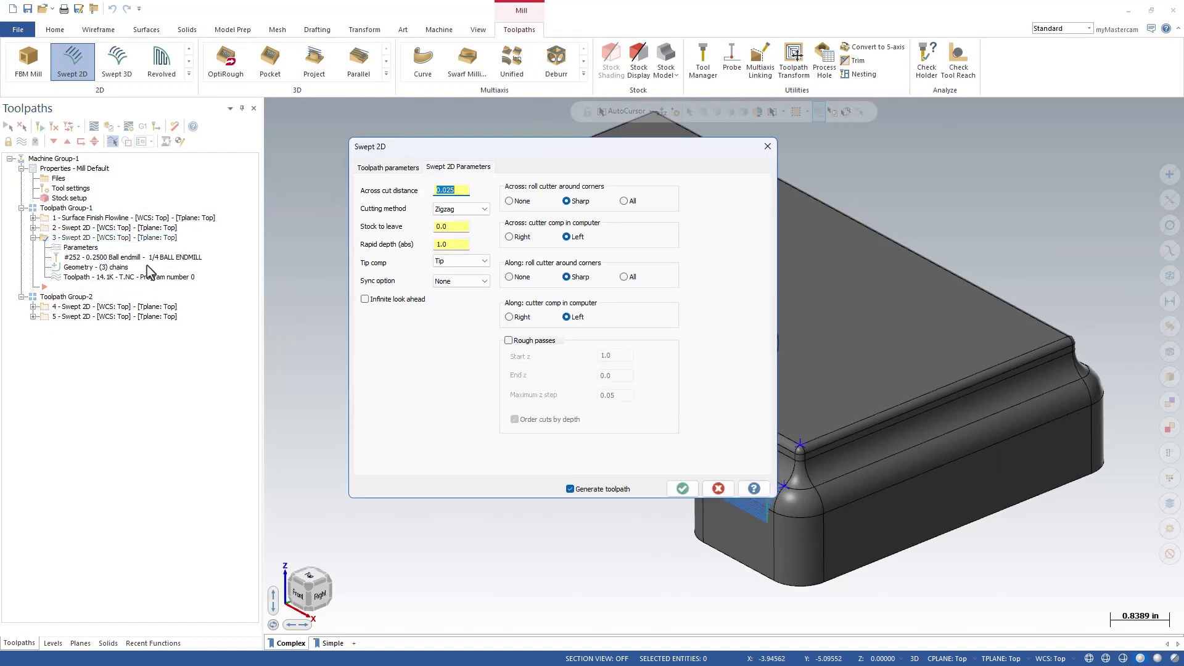
{"action": "left_click", "coordinate": [481, 211]}
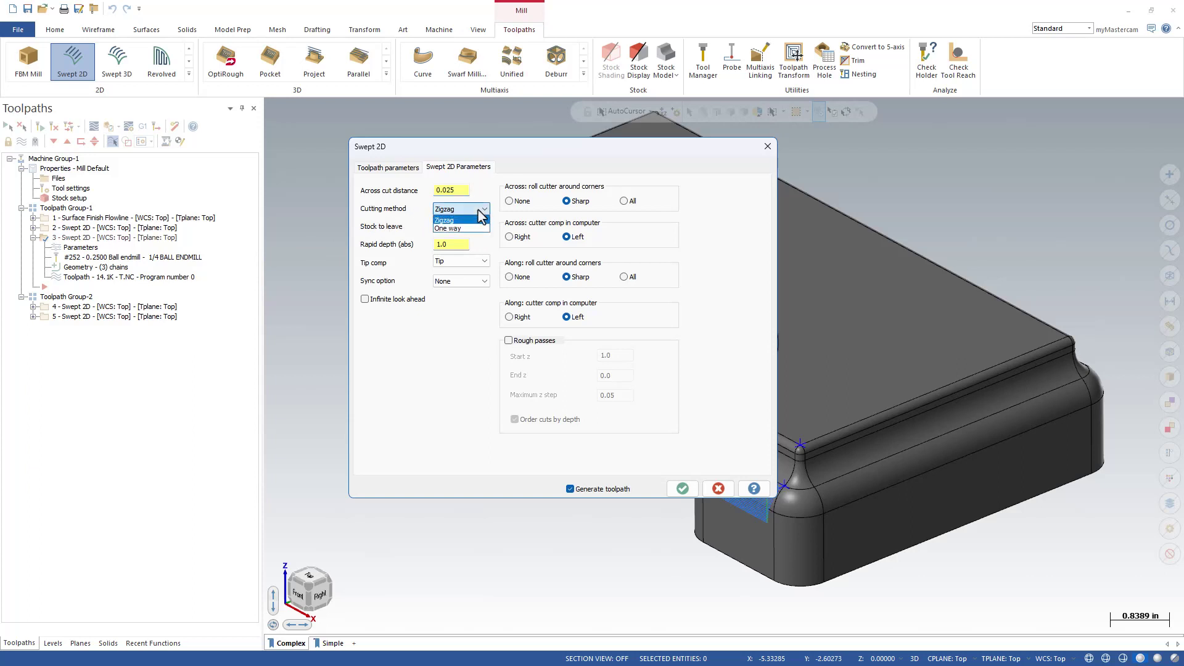
{"action": "left_click", "coordinate": [473, 229]}
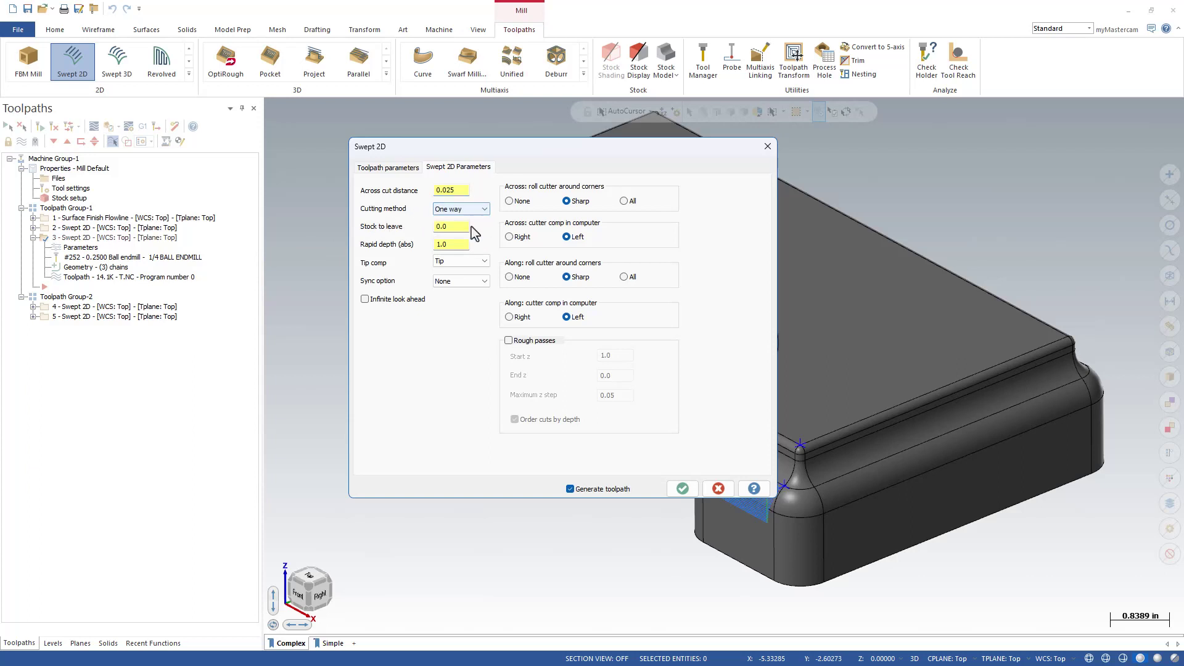
{"action": "left_click", "coordinate": [684, 489]}
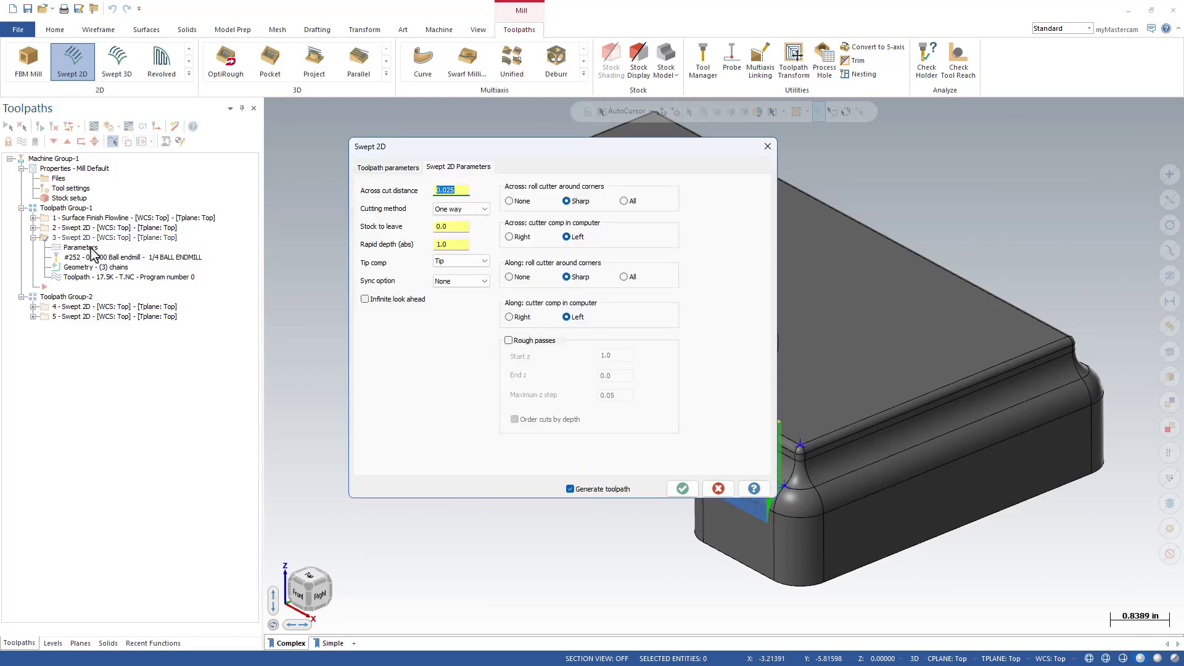
{"action": "left_click", "coordinate": [509, 341]}
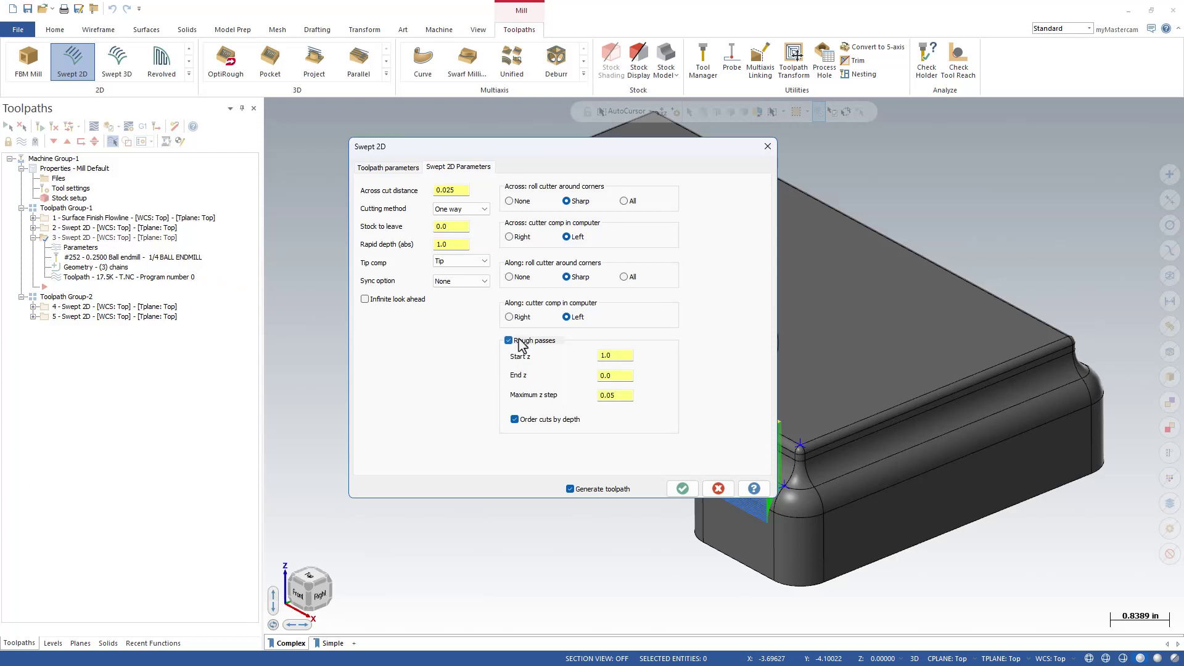
{"action": "left_click", "coordinate": [682, 488]}
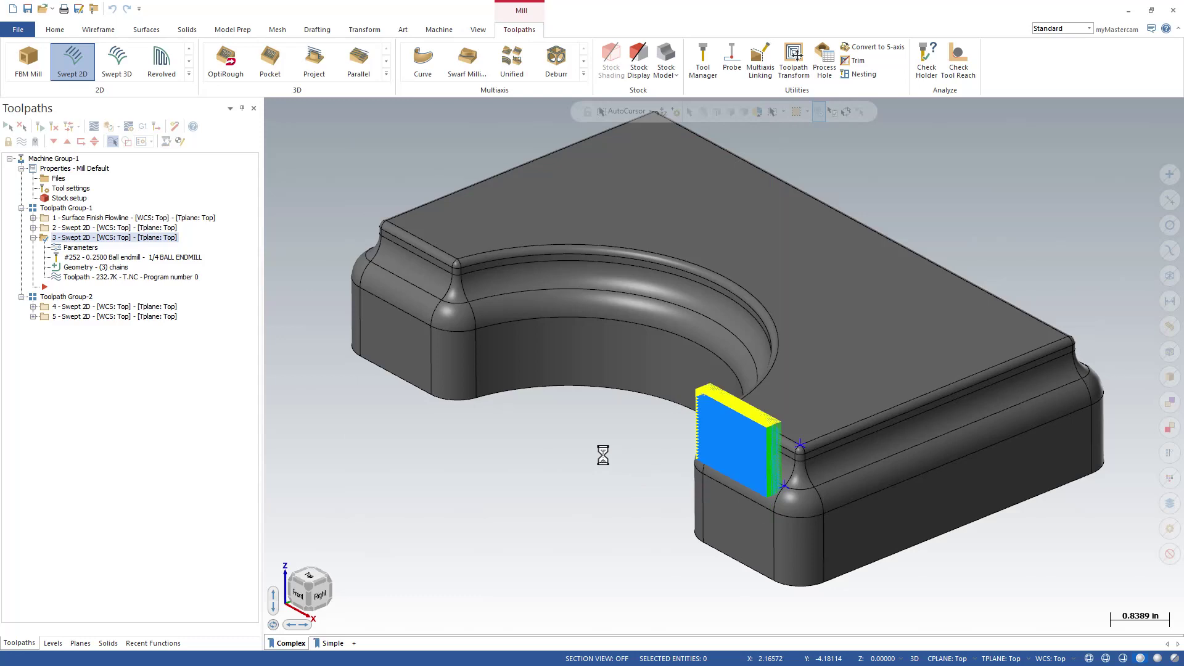
- Inspect toolpath 3's stacked rough passes and switch to the Simple viewsheet
{"action": "scroll", "coordinate": [603, 455], "scroll_direction": "up", "scroll_amount": 5}
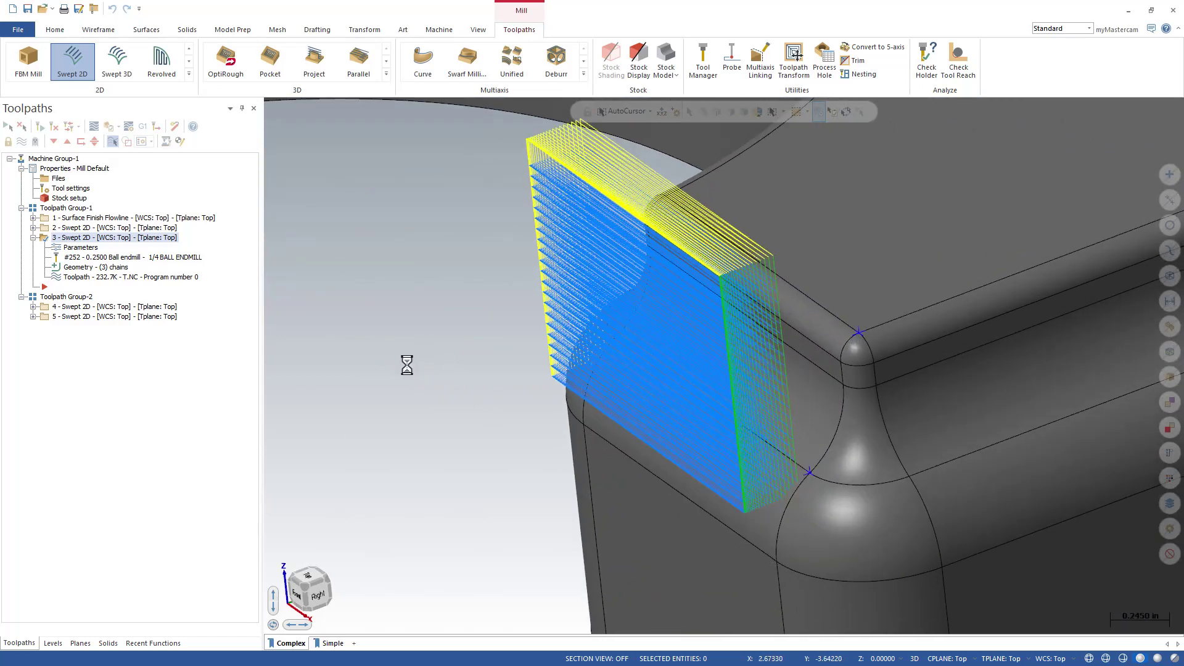
{"action": "scroll", "coordinate": [410, 365], "scroll_direction": "down", "scroll_amount": 2}
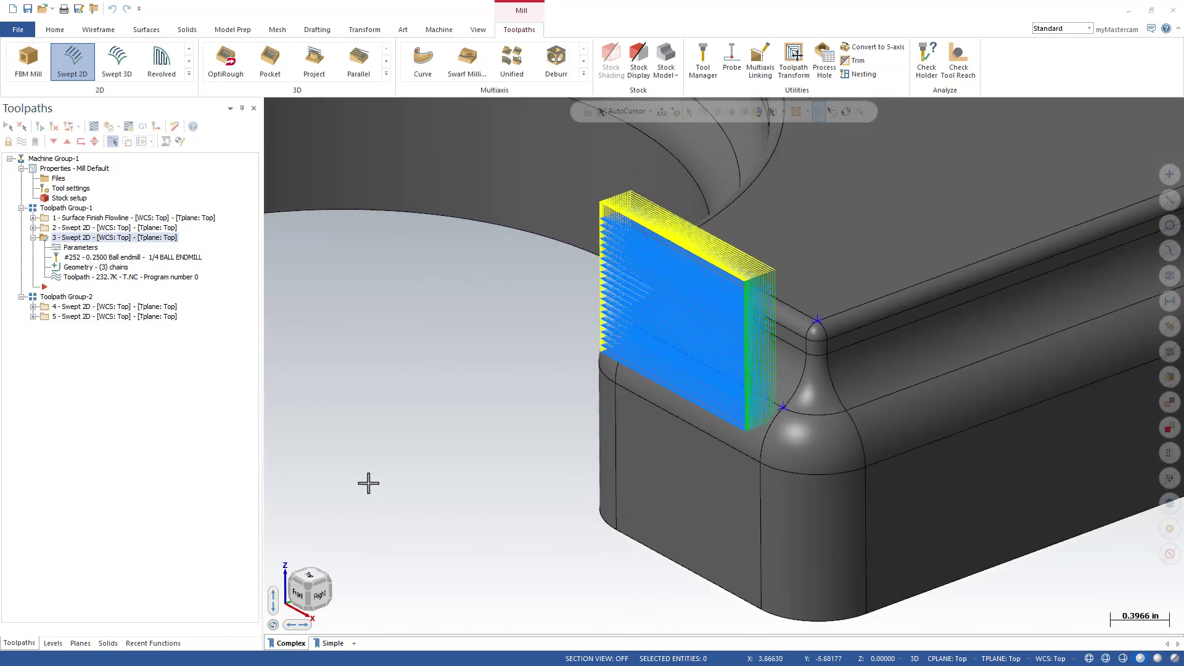
{"action": "left_click", "coordinate": [332, 643]}
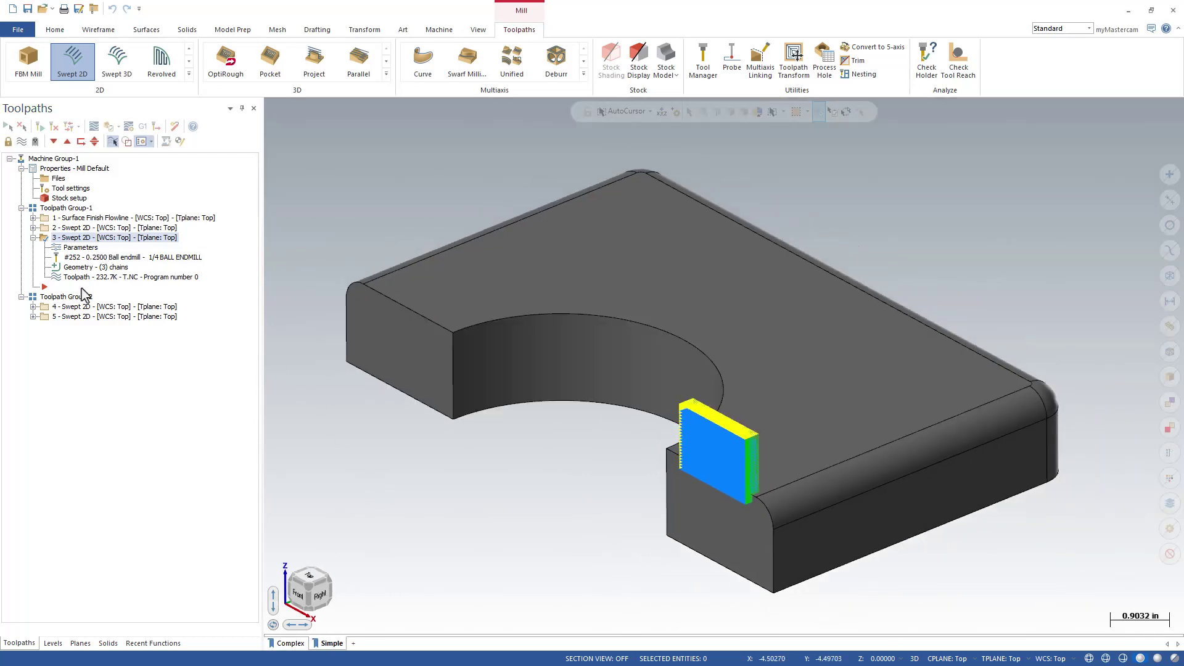
- Display toolpath 4 and select operation 5 to view its path
{"action": "left_click", "coordinate": [65, 309]}
{"action": "left_click", "coordinate": [33, 238]}
{"action": "left_click", "coordinate": [87, 277]}
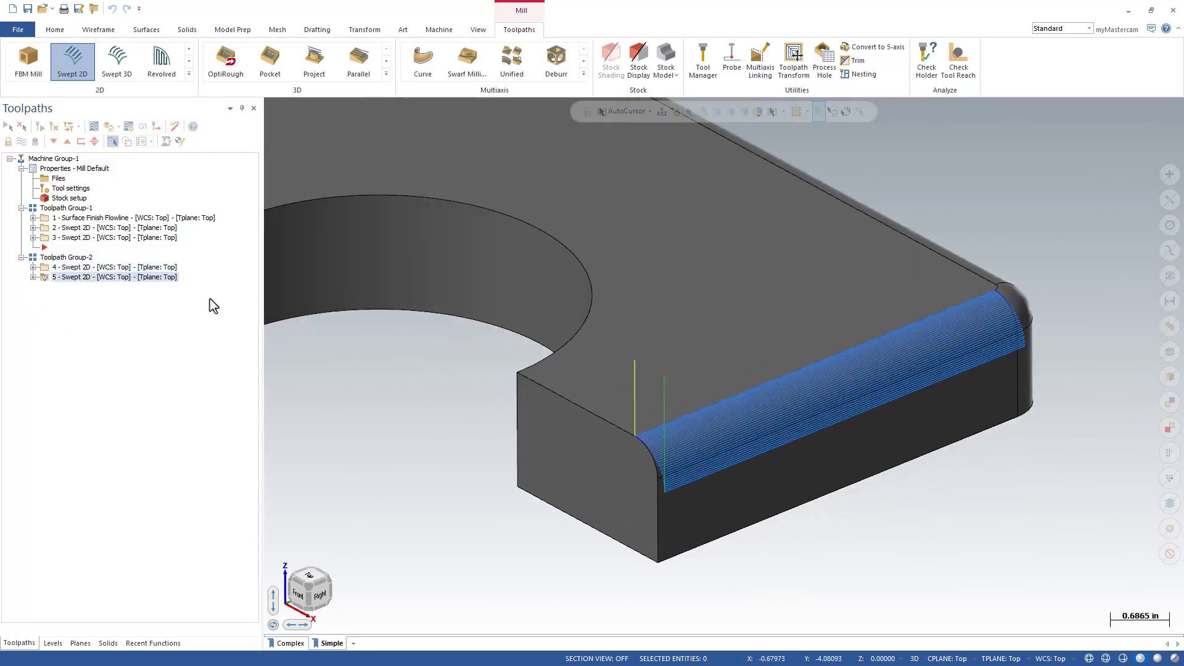
- Set operation 5's Swept 2D cutting method to One way and regenerate it at 22.7K
{"action": "left_click", "coordinate": [33, 278]}
{"action": "left_click", "coordinate": [79, 286]}
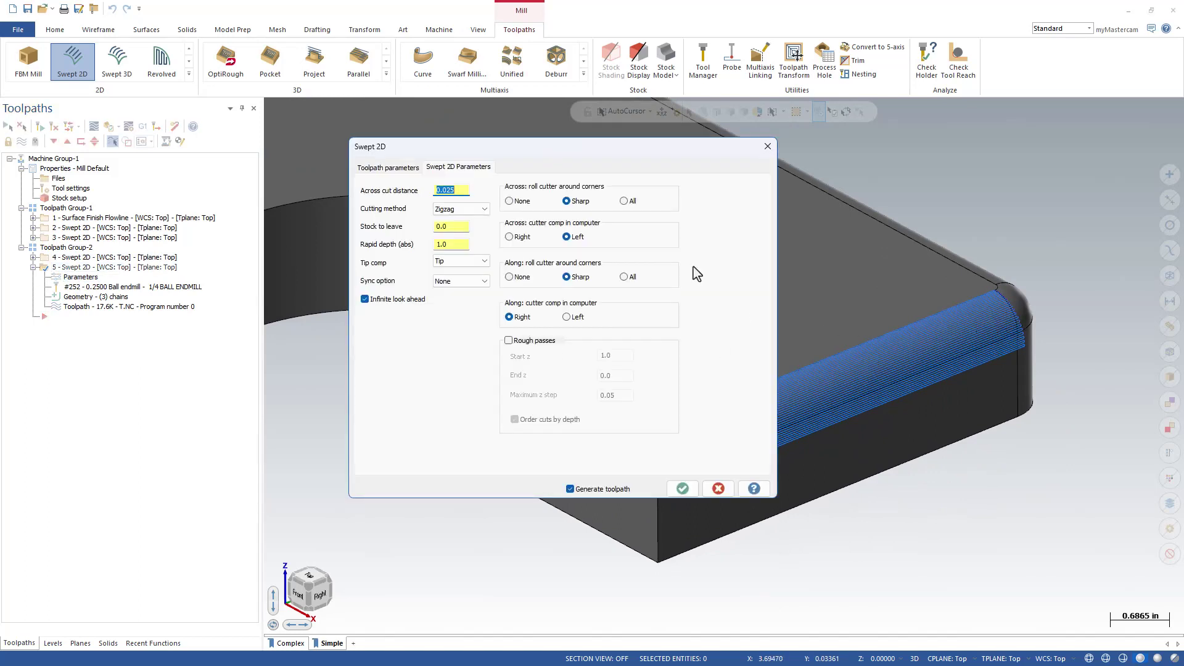
{"action": "left_click_drag", "start_coordinate": [666, 155], "coordinate": [737, 163]}
{"action": "left_click", "coordinate": [550, 227]}
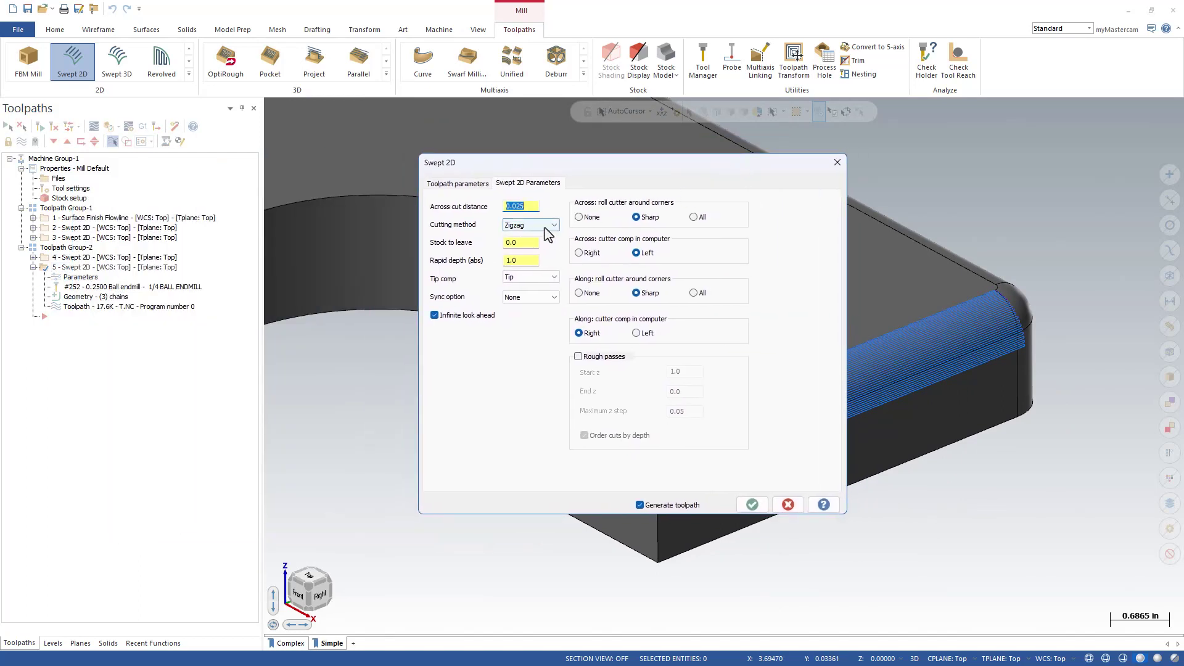
{"action": "left_click", "coordinate": [532, 244]}
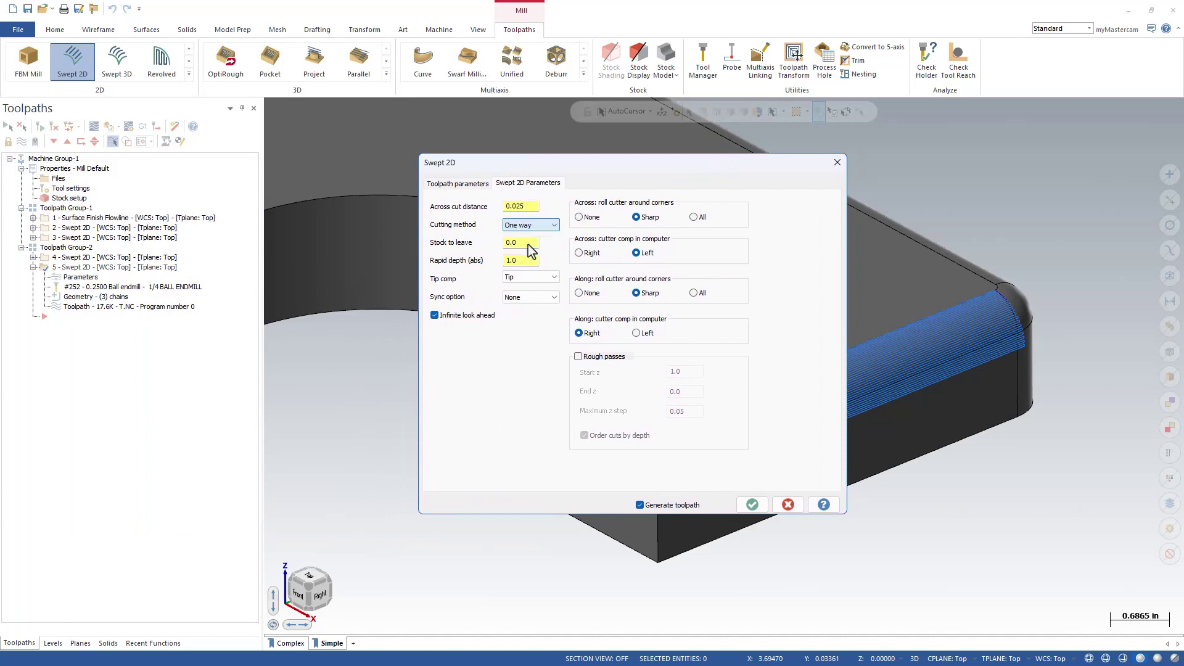
{"action": "left_click", "coordinate": [752, 504]}
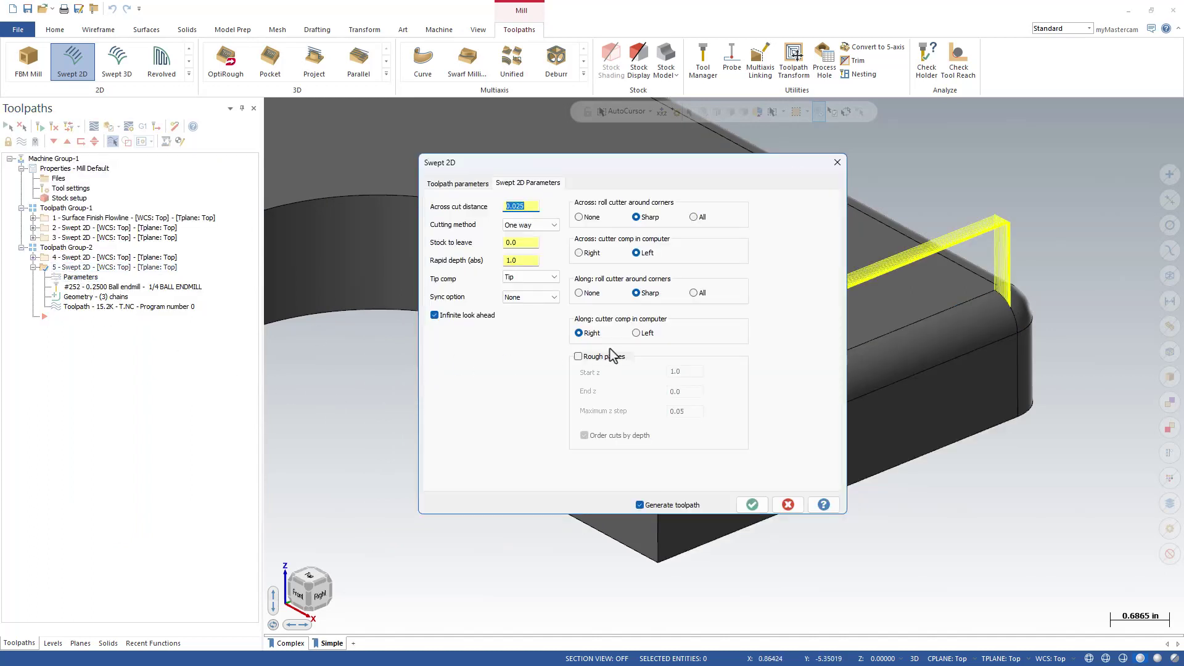
{"action": "left_click", "coordinate": [751, 504]}
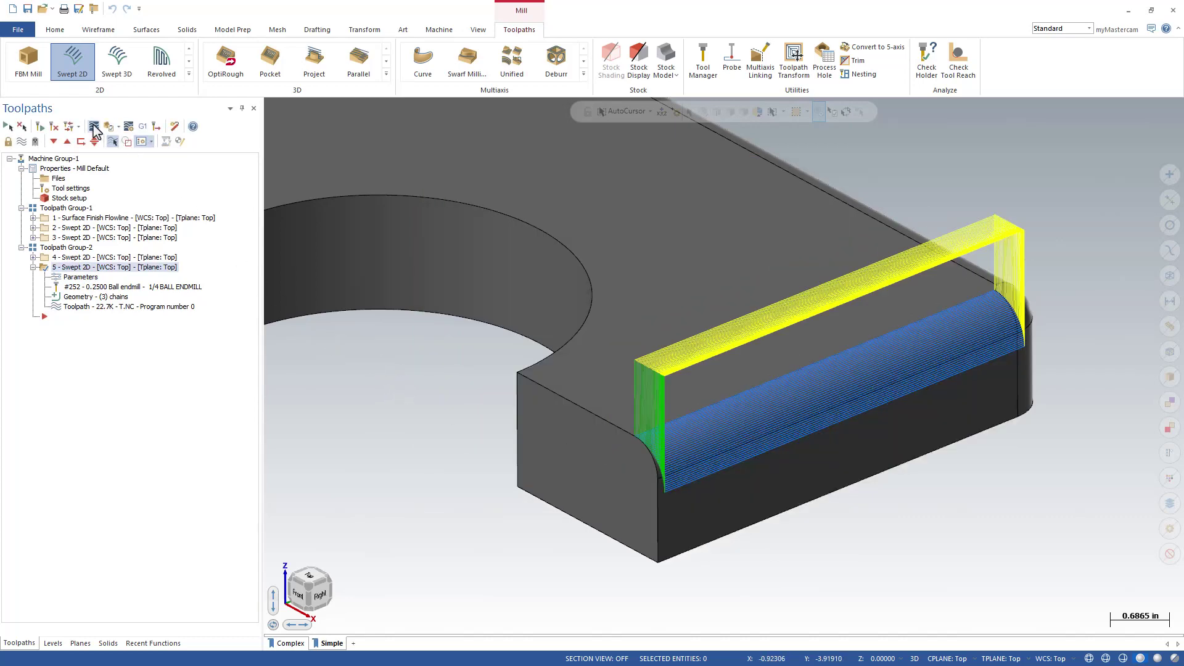
{"action": "key", "text": "alt+t"}
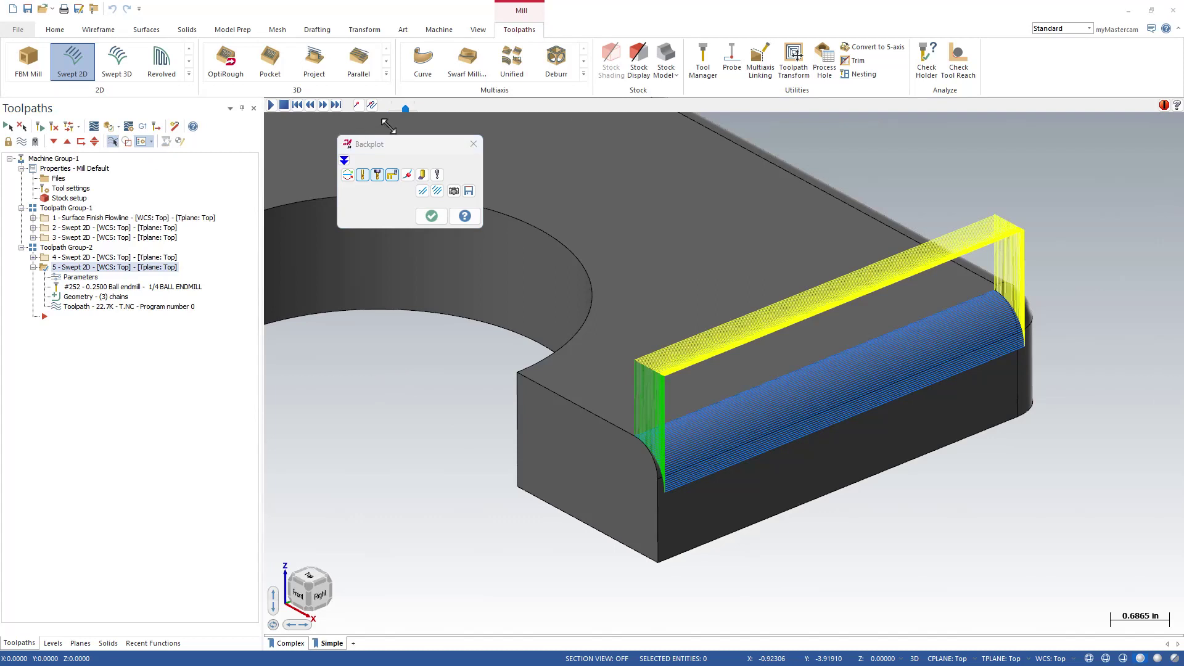
{"action": "left_click_drag", "start_coordinate": [428, 107], "coordinate": [538, 116]}
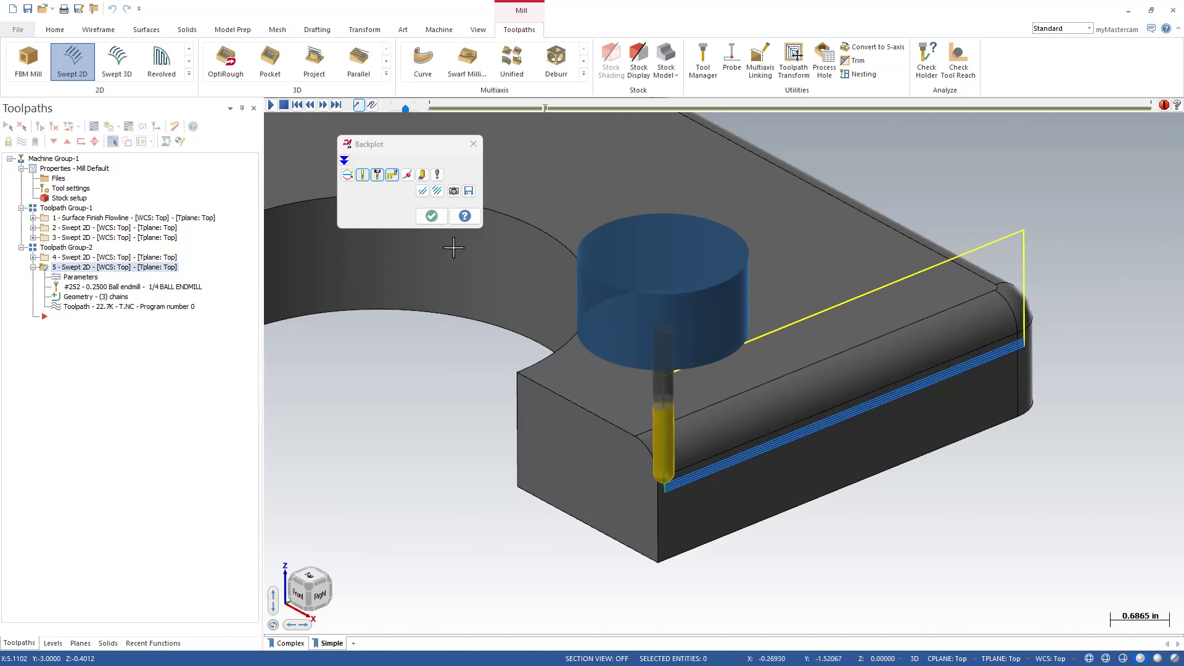
{"action": "left_click", "coordinate": [431, 216]}
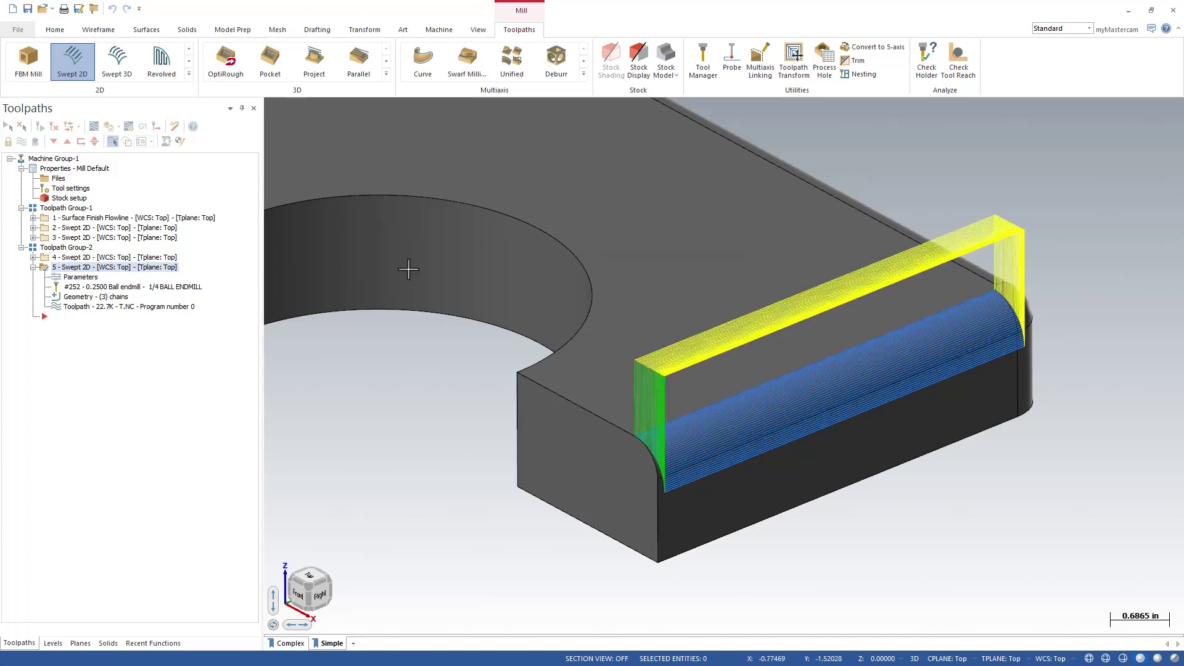
- Open the toolpath's Chain Manager and inspect Chain 1 and Chain 2
{"action": "left_click", "coordinate": [108, 299]}
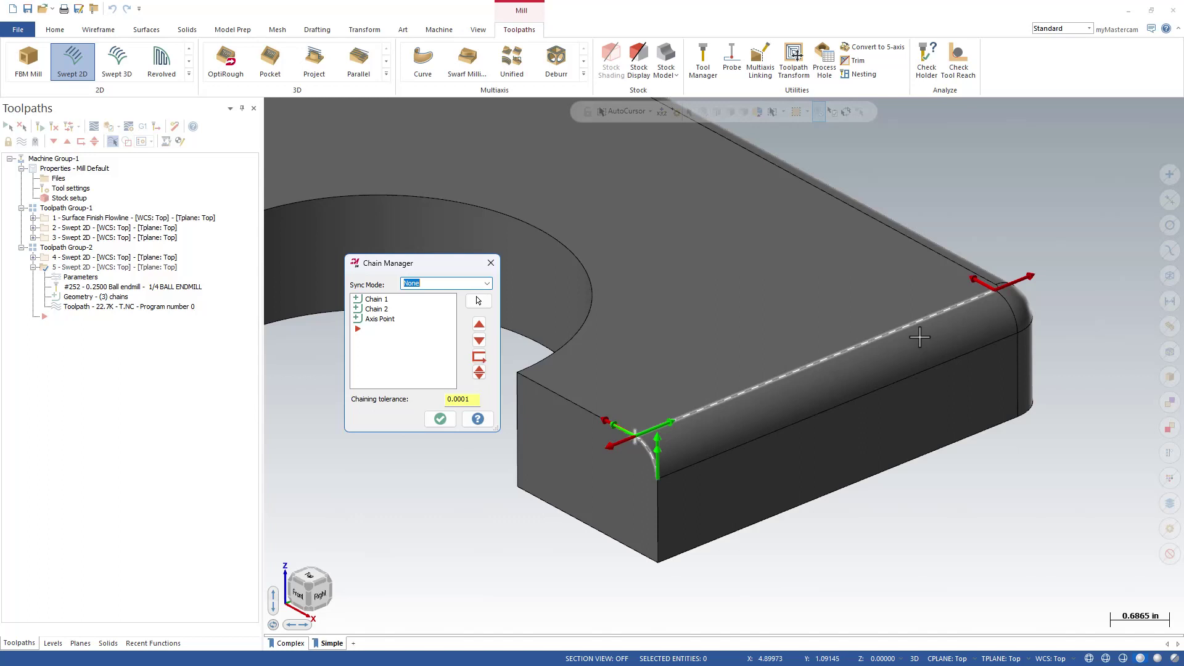
{"action": "left_click", "coordinate": [382, 300]}
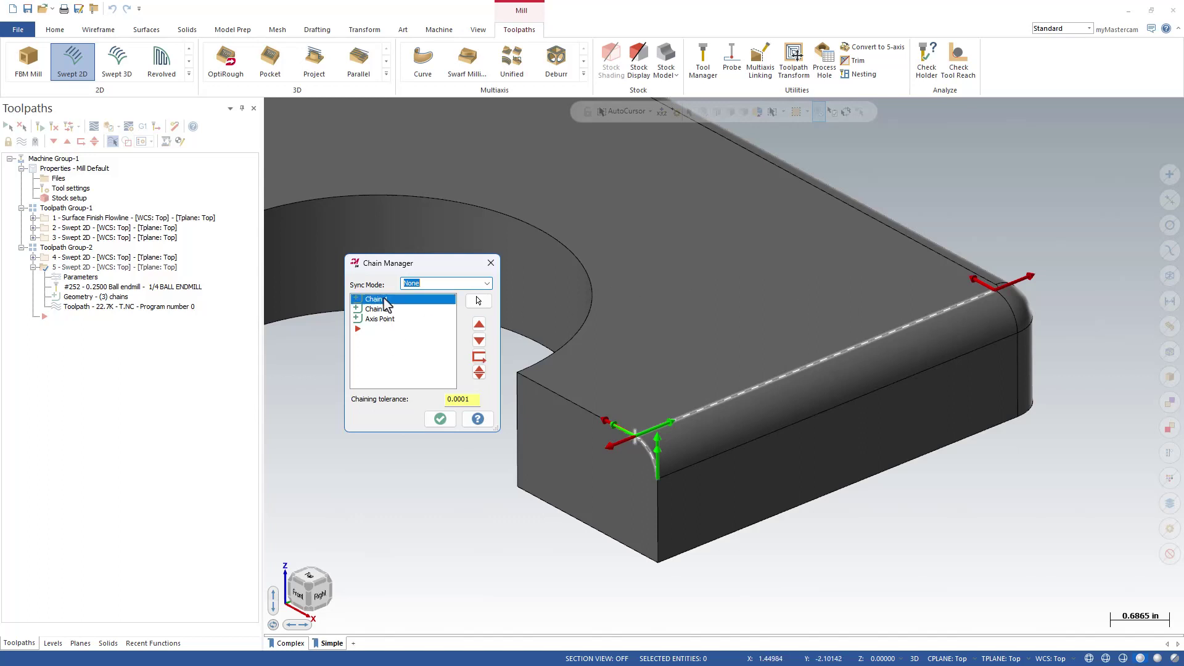
{"action": "left_click", "coordinate": [377, 310]}
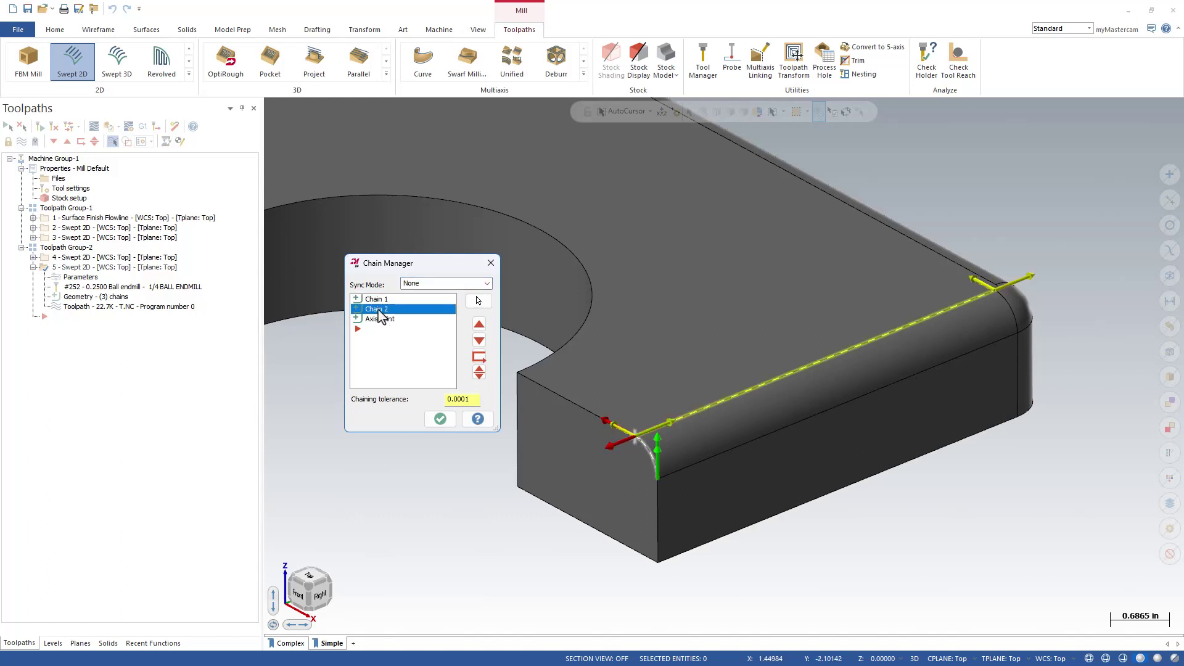
{"action": "right_click", "coordinate": [385, 315]}
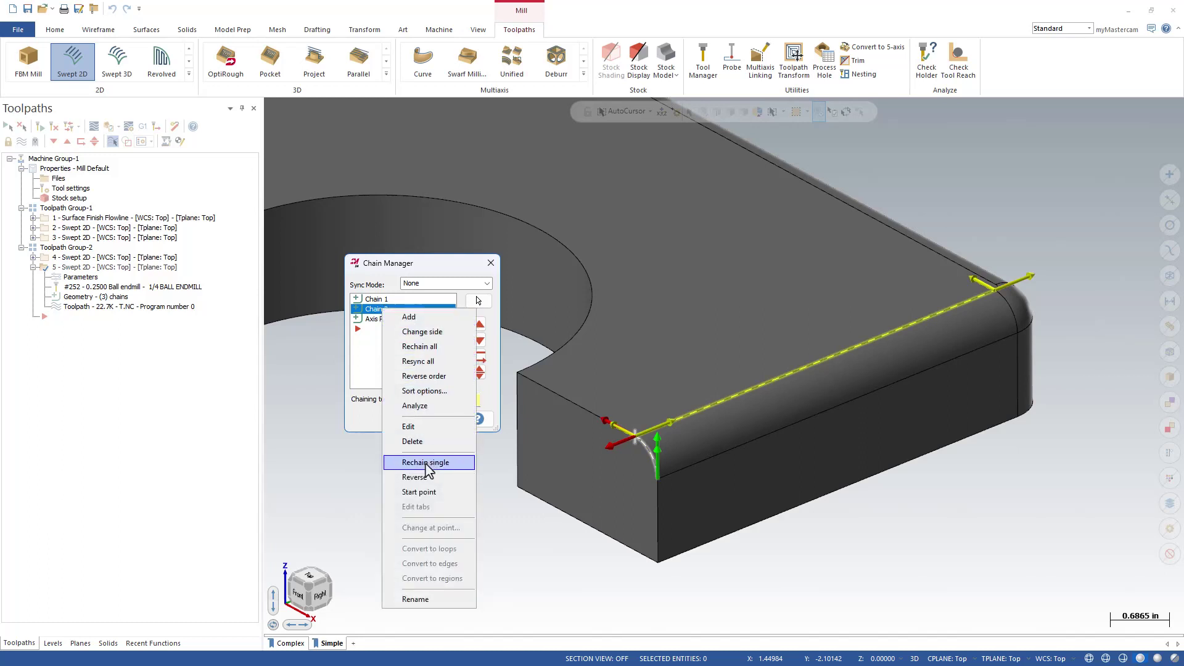
{"action": "left_click", "coordinate": [368, 378]}
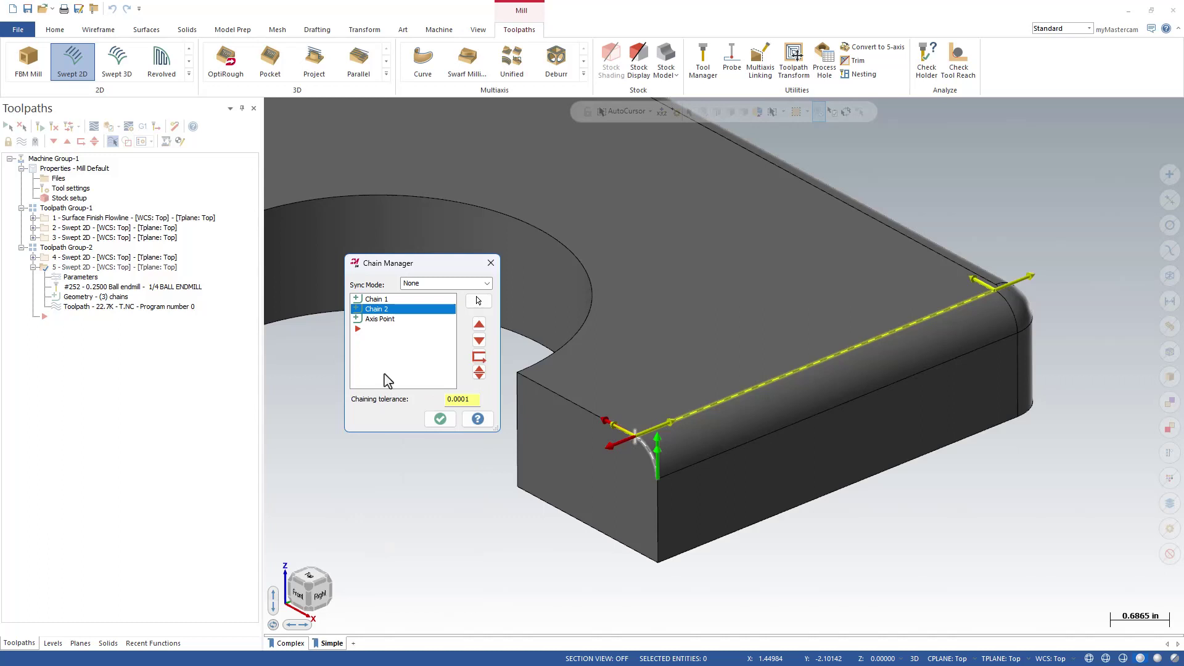
- Reverse the direction of Chain 2 and accept the change
{"action": "left_click", "coordinate": [380, 299]}
{"action": "left_click", "coordinate": [382, 309]}
{"action": "right_click", "coordinate": [380, 312]}
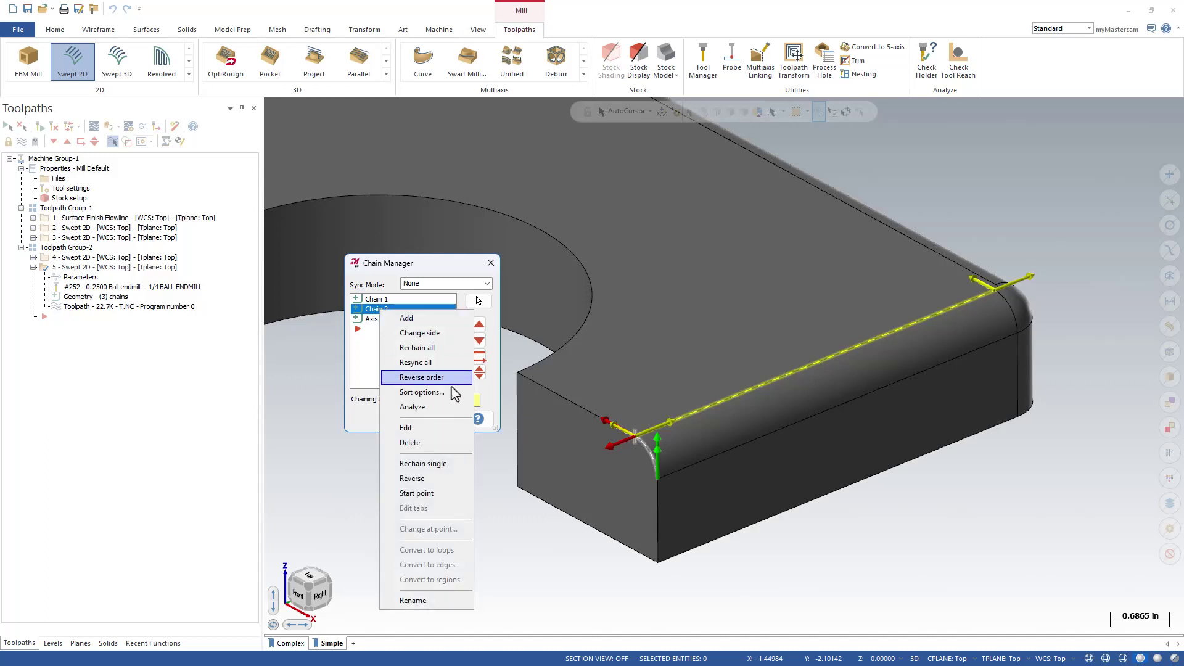
{"action": "left_click", "coordinate": [364, 352]}
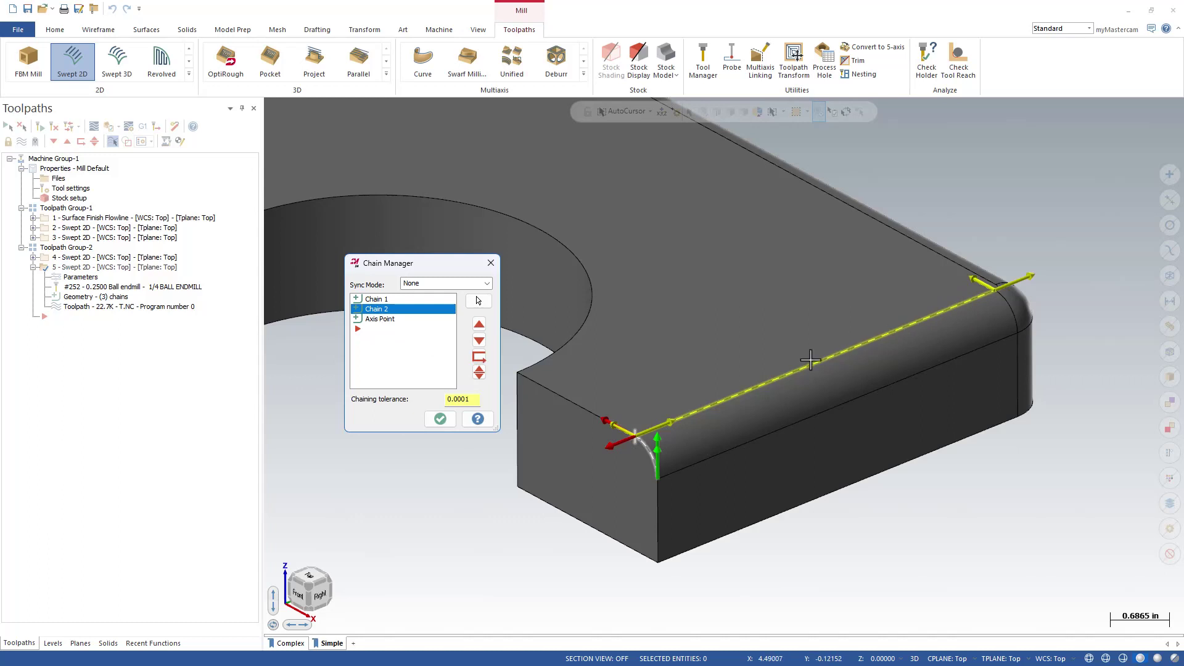
{"action": "left_click", "coordinate": [1020, 281]}
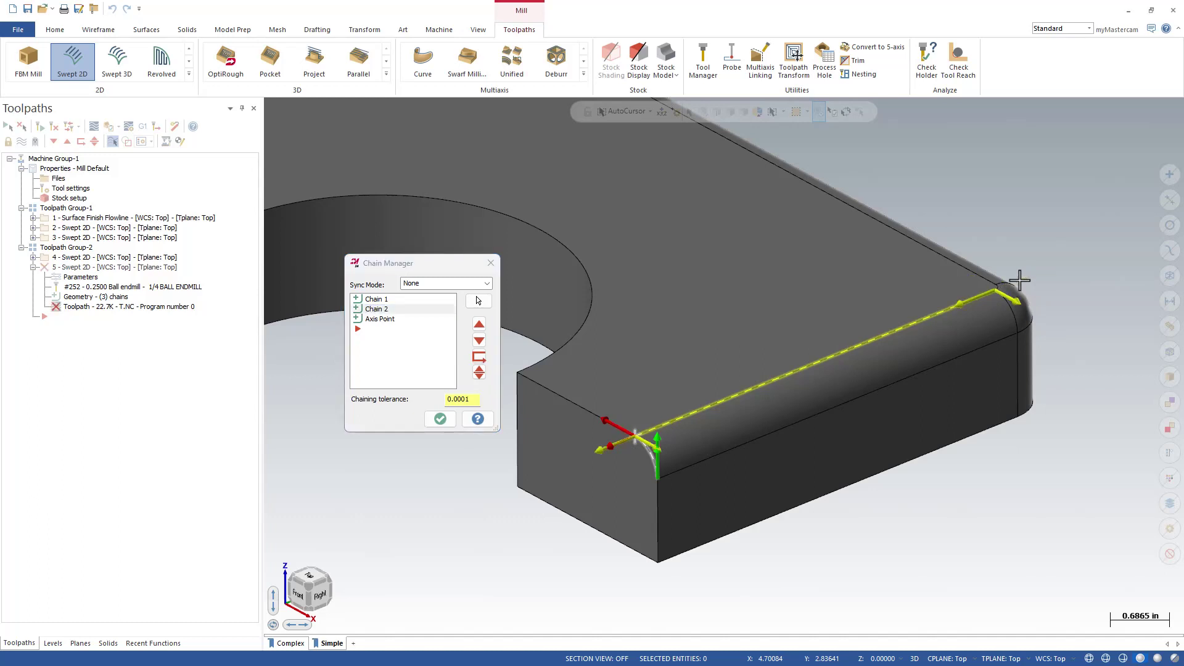
{"action": "left_click", "coordinate": [440, 419]}
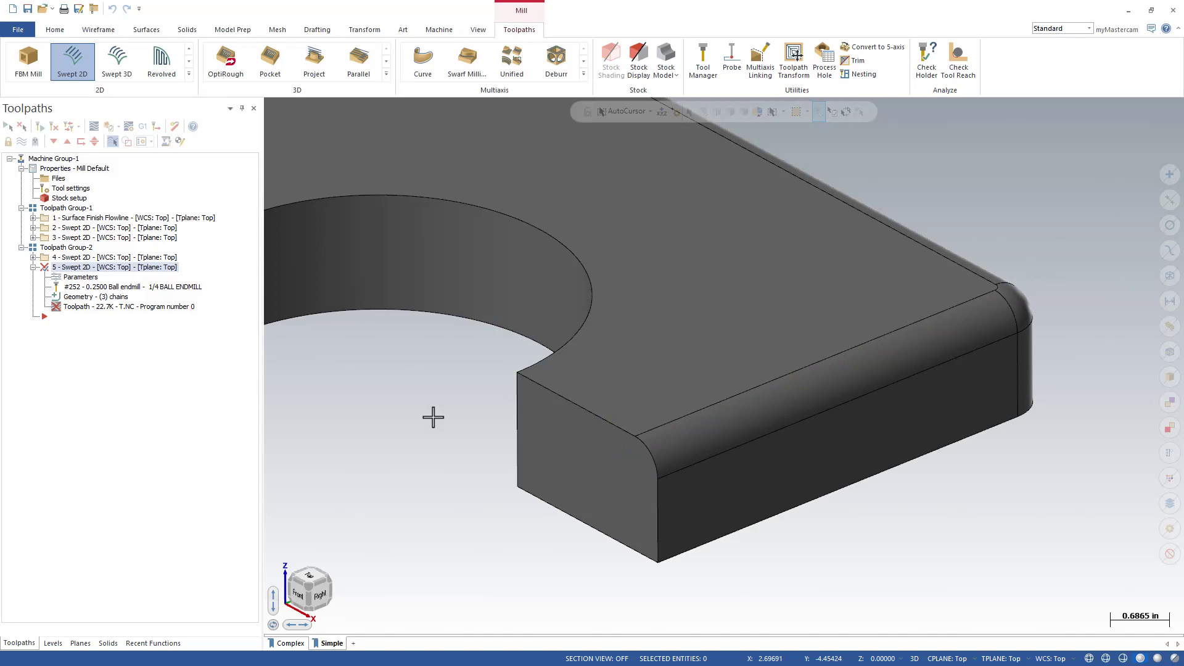
- Regenerate the Swept 2D toolpath with the reversed chain, giving 22.7K along the rounded edge
{"action": "left_click", "coordinate": [87, 278]}
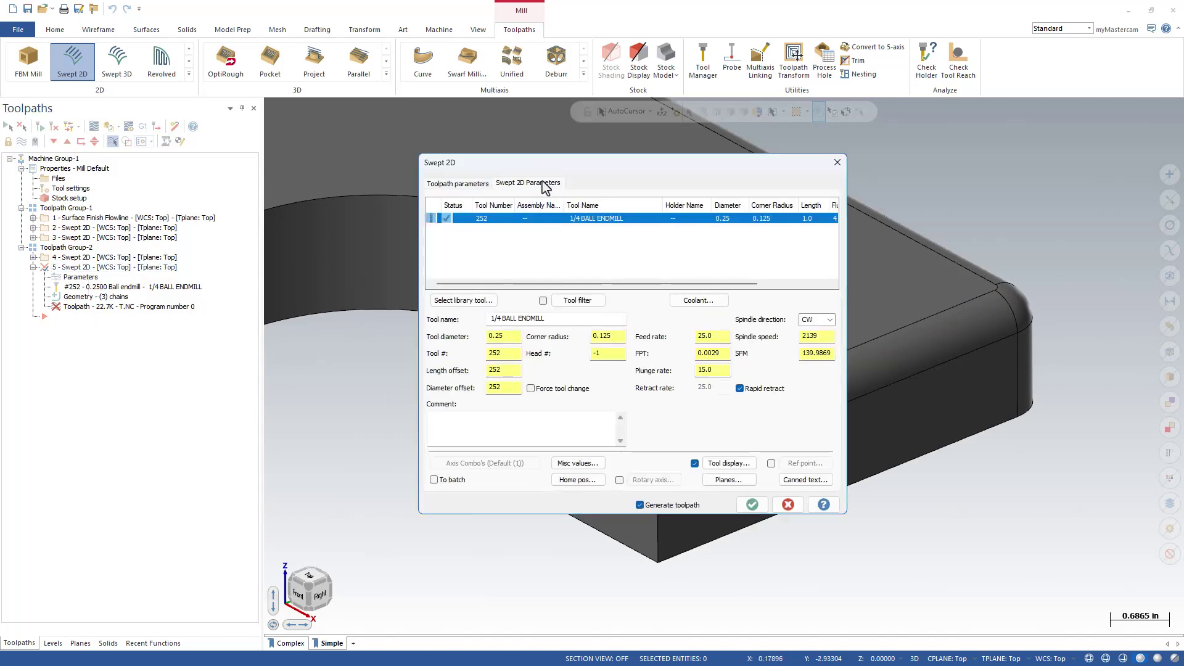
{"action": "left_click", "coordinate": [546, 184]}
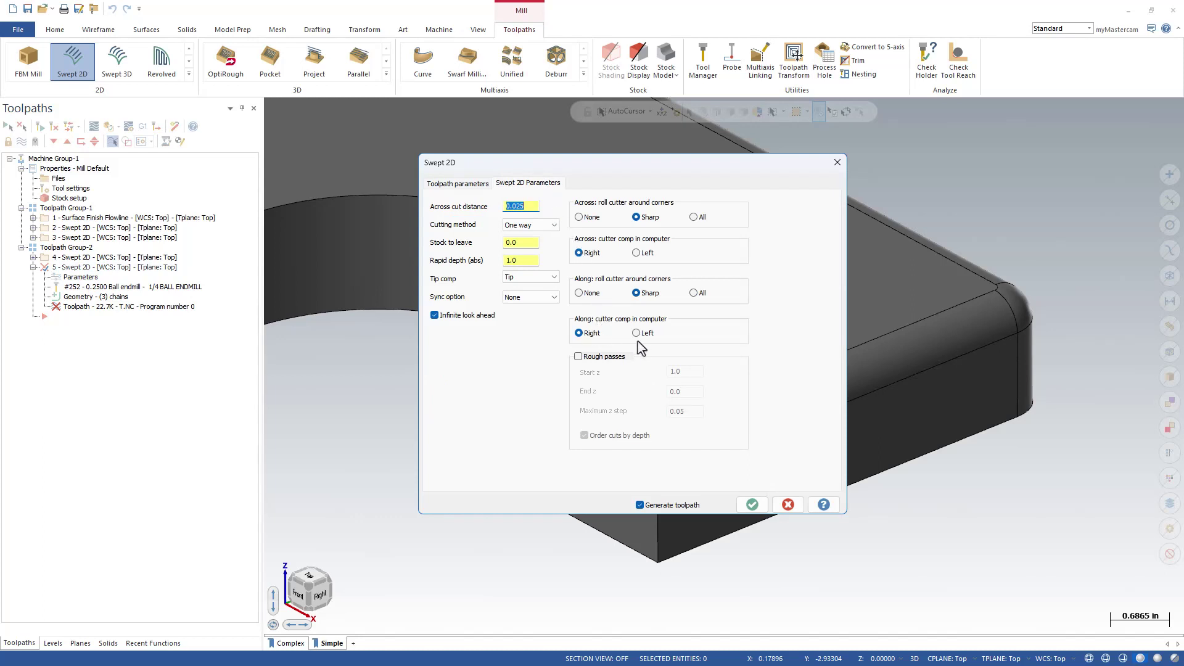
{"action": "left_click", "coordinate": [751, 504]}
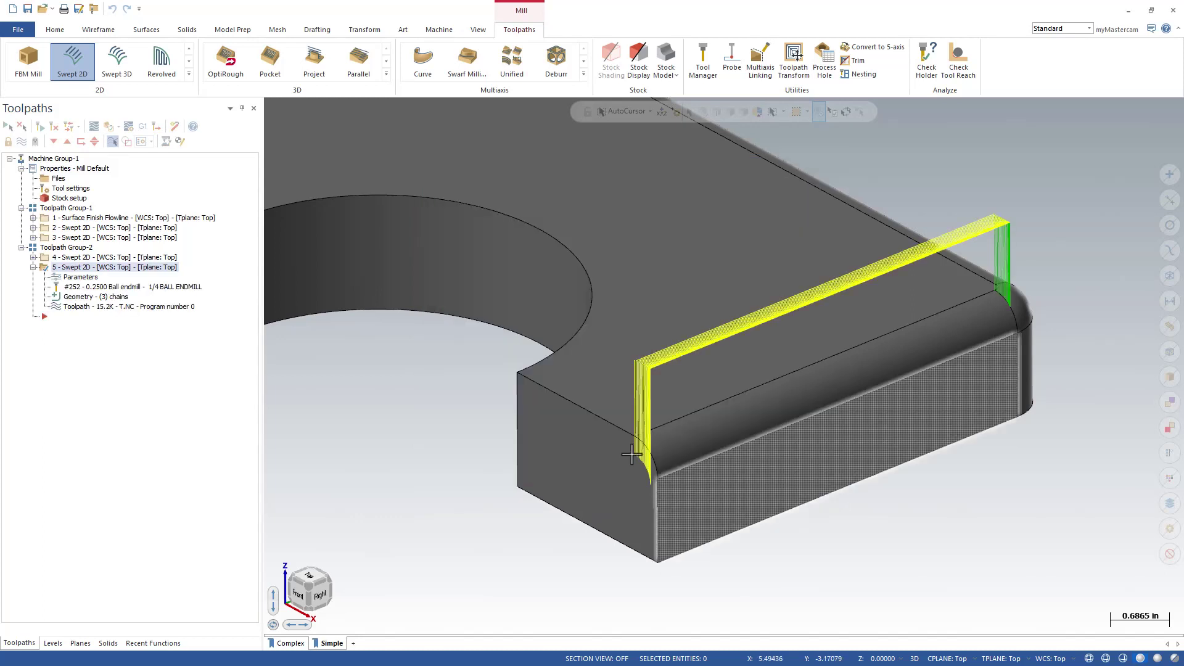
- Switch toolpath 5 to Left cutter compensation, regenerate it, and start a backplot preview
{"action": "left_click", "coordinate": [80, 276]}
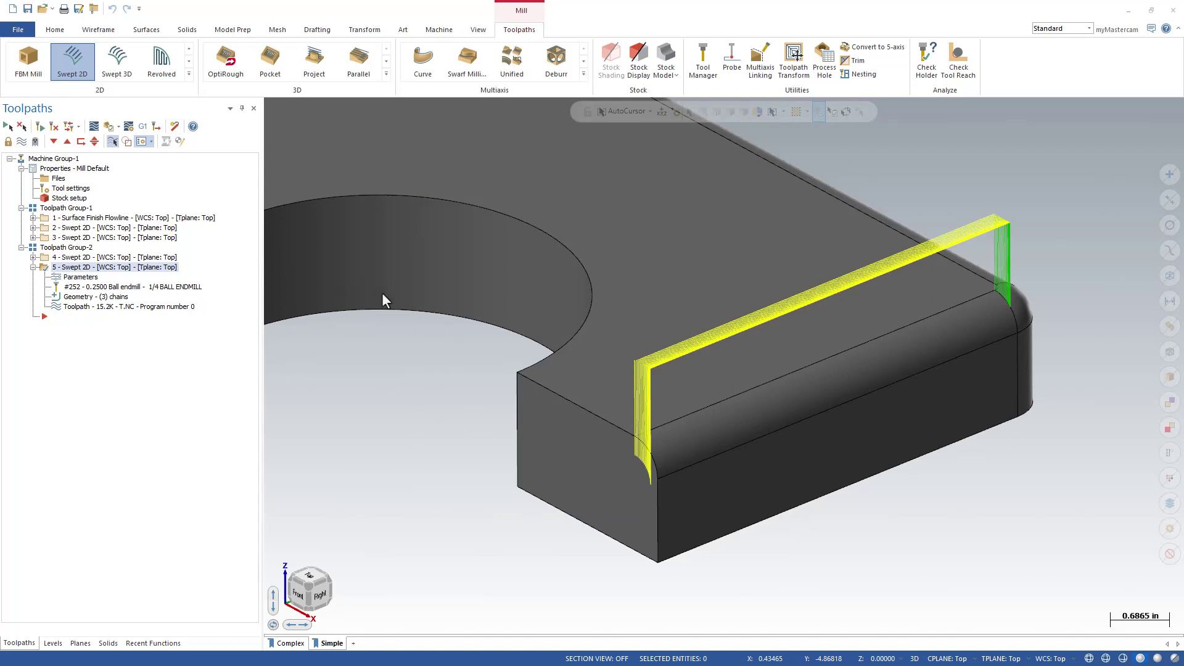
{"action": "left_click", "coordinate": [647, 254]}
{"action": "left_click", "coordinate": [751, 504]}
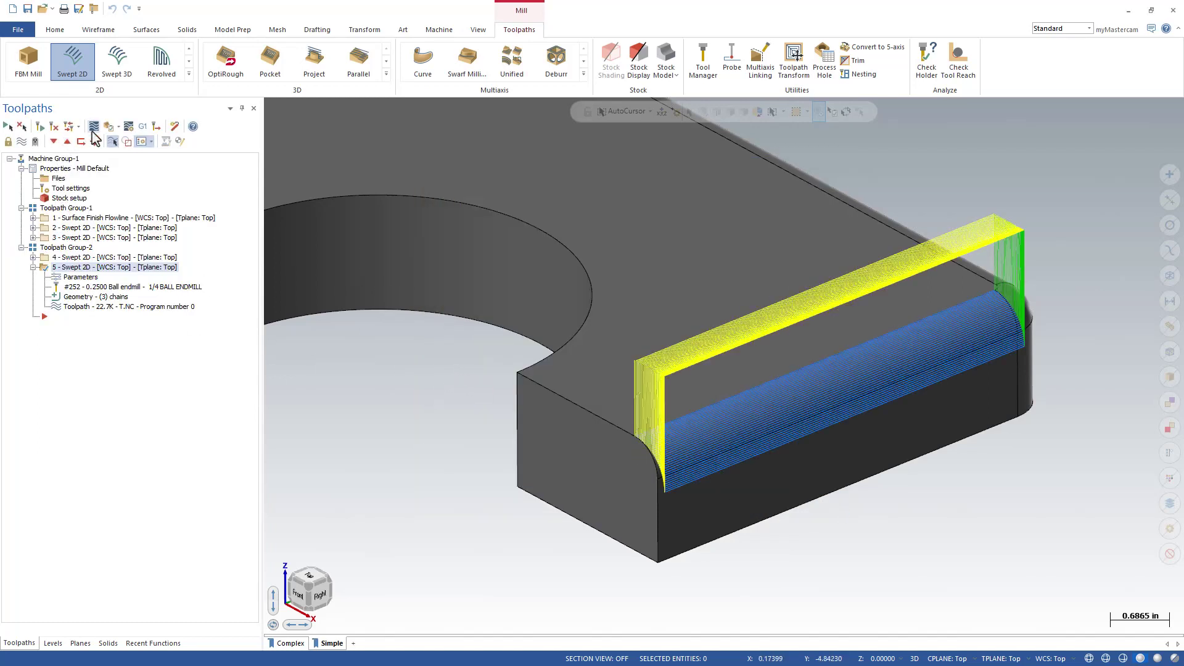
{"action": "left_click", "coordinate": [126, 141]}
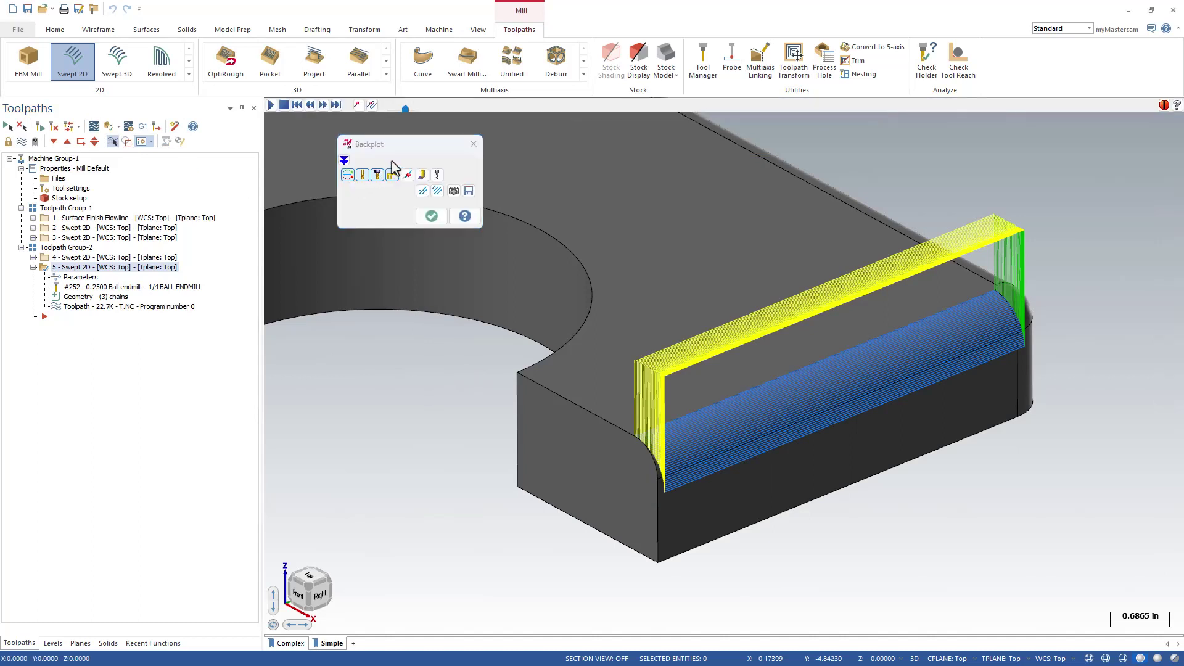
{"action": "mouse_move", "coordinate": [429, 108]}
{"action": "left_mouse_down"}
{"action": "mouse_move", "coordinate": [776, 132]}
{"action": "mouse_move", "coordinate": [974, 127]}
{"action": "left_mouse_up"}
{"action": "left_click", "coordinate": [431, 215]}
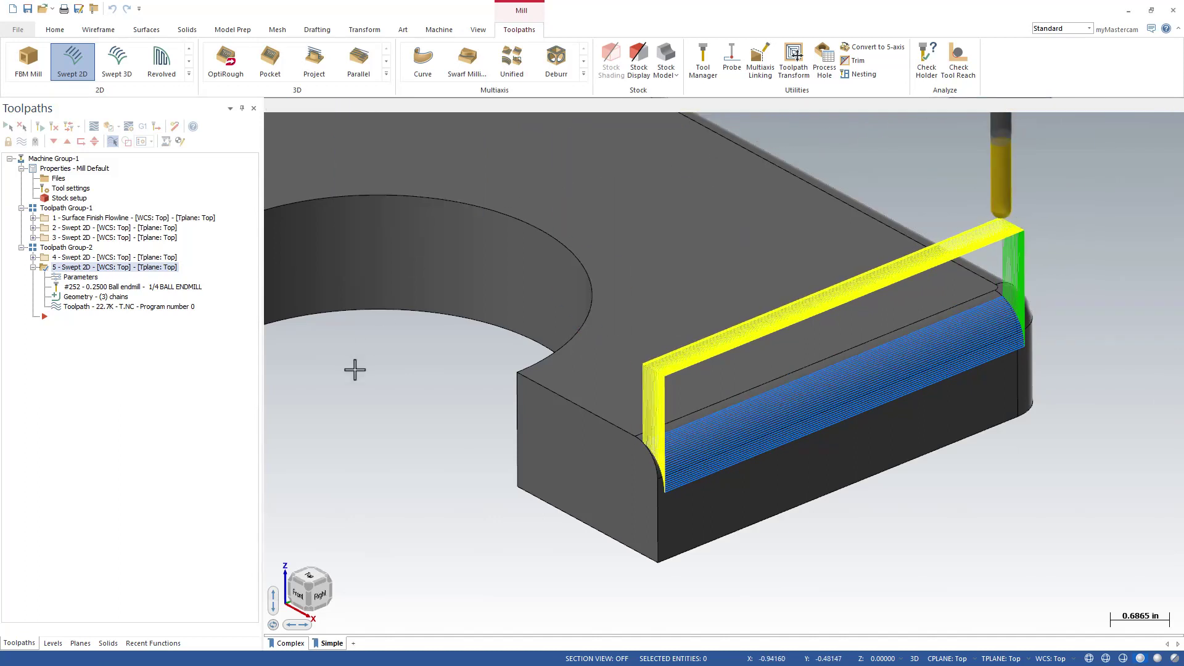